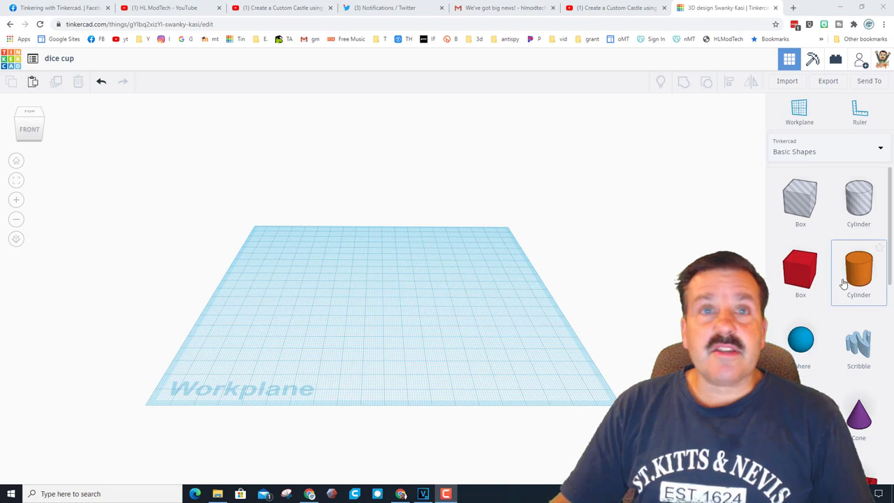
# - Place a cylinder and size it to 60 by 60 and 70 tall
pyautogui.moveTo(858, 276); pyautogui.dragTo(382, 279)
pyautogui.hotkey('alt', 'shift')
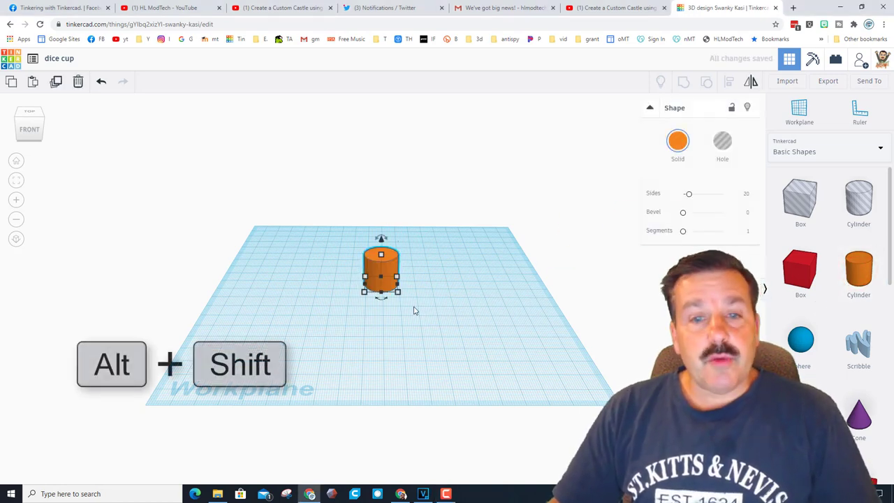
pyautogui.moveTo(400, 296); pyautogui.dragTo(393, 315)
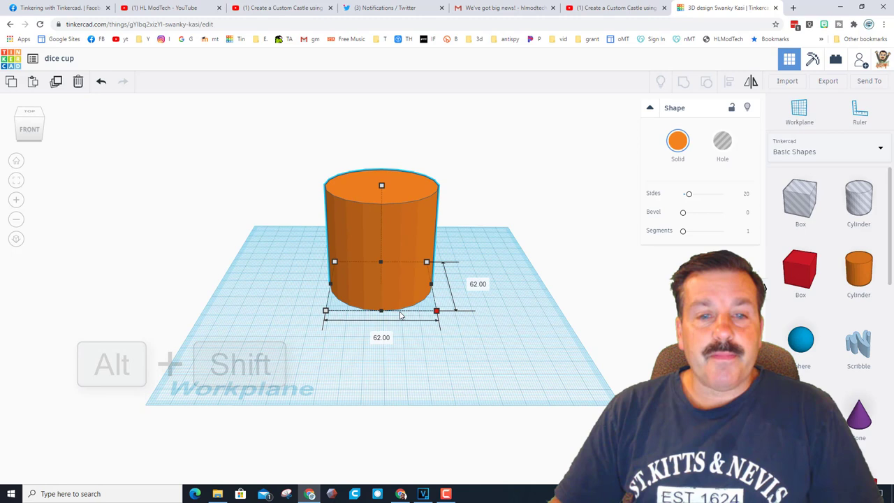
pyautogui.click(381, 338)
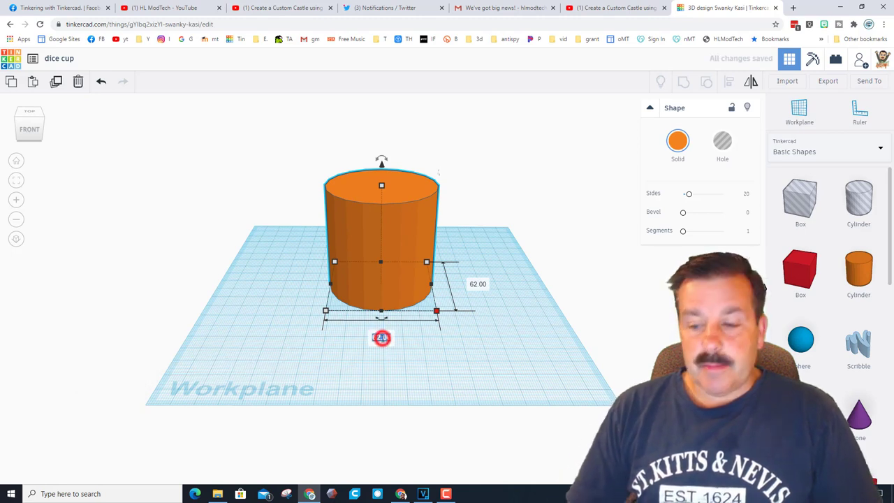
pyautogui.write('60')
pyautogui.press('Return')
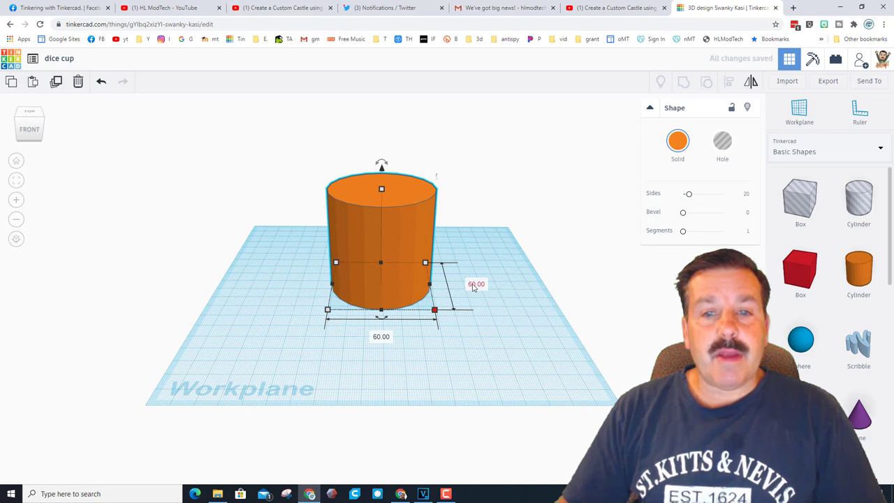
pyautogui.moveTo(381, 193); pyautogui.dragTo(377, 168)
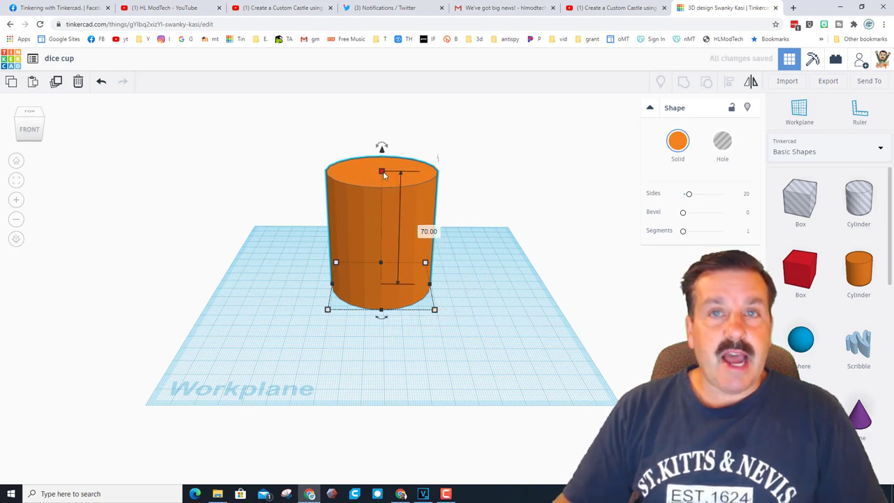
# - Give the cylinder 64 sides, bevel 2 and 10 segments
pyautogui.moveTo(691, 195); pyautogui.dragTo(723, 194)
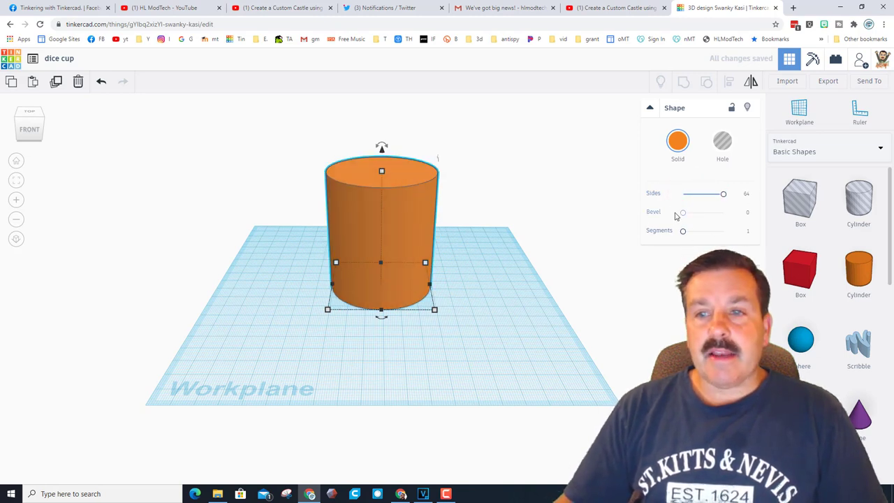
pyautogui.click(748, 213)
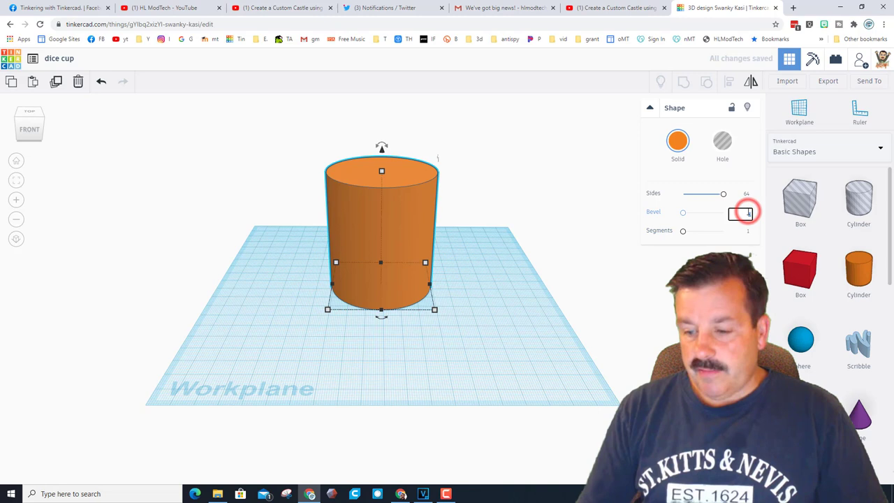
pyautogui.write('2')
pyautogui.press('Return')
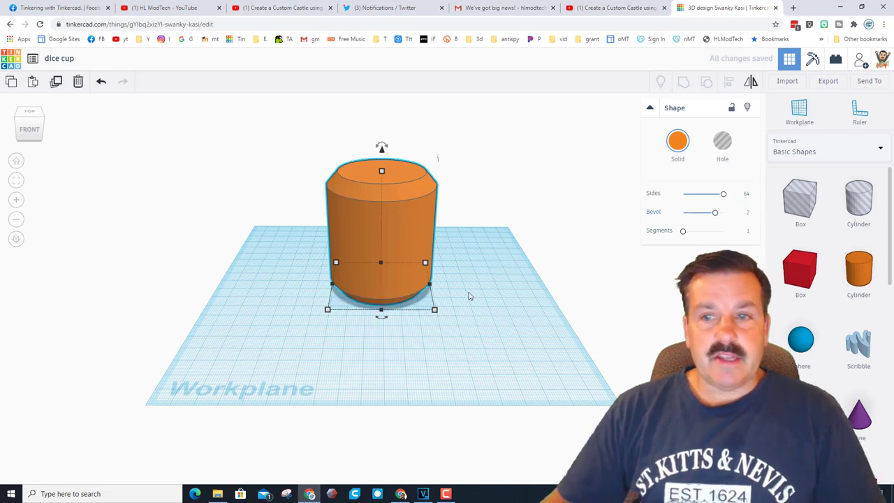
pyautogui.moveTo(684, 235); pyautogui.dragTo(720, 237)
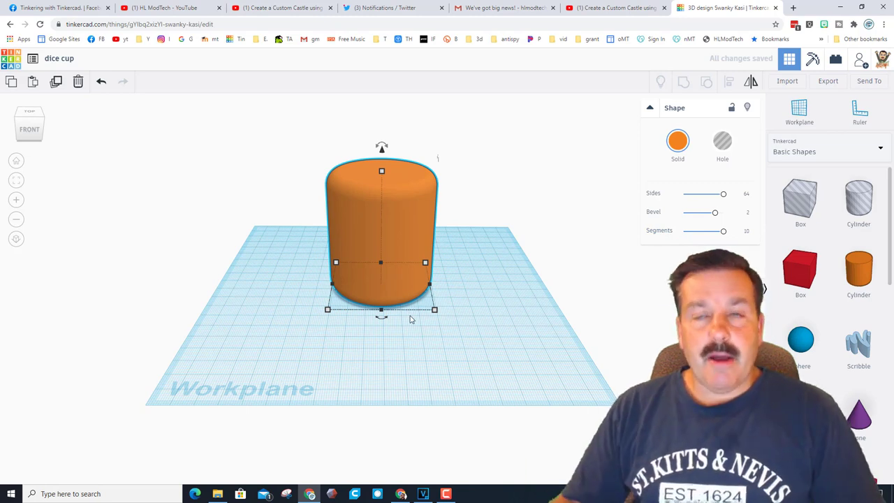
# - Duplicate the cylinder and resize the copy to 64 by 64
pyautogui.click(439, 340)
pyautogui.click(410, 292)
pyautogui.hotkey('ctrl', 'd')
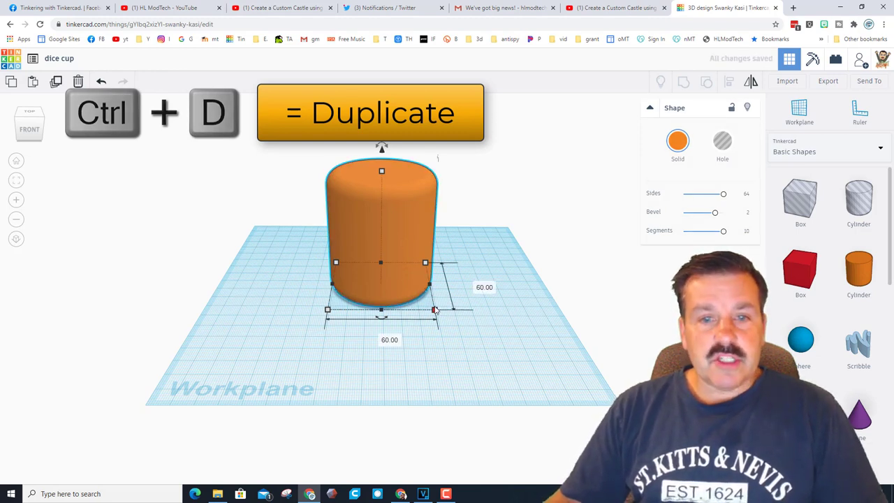
pyautogui.moveTo(434, 309); pyautogui.dragTo(443, 313)
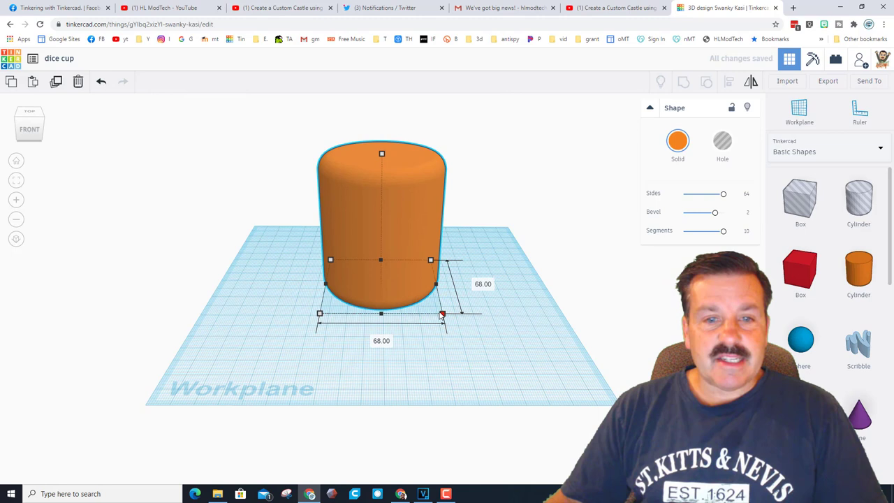
pyautogui.click(383, 342)
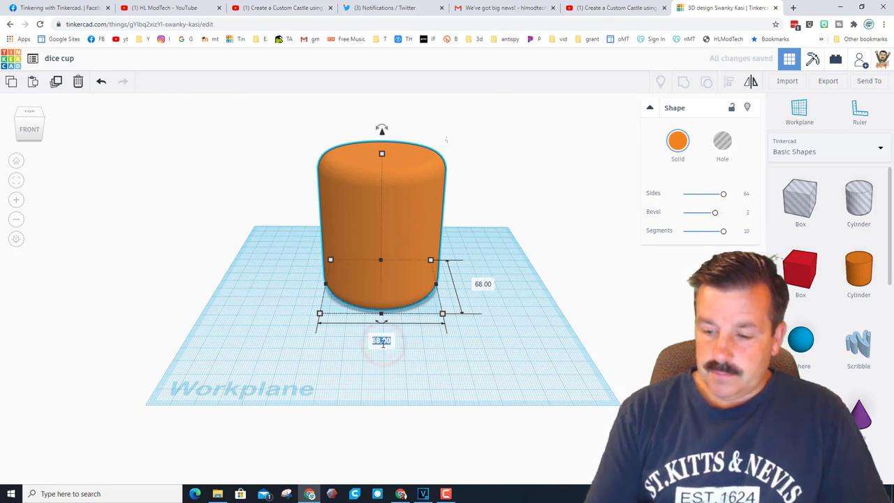
pyautogui.write('64')
pyautogui.press('Return')
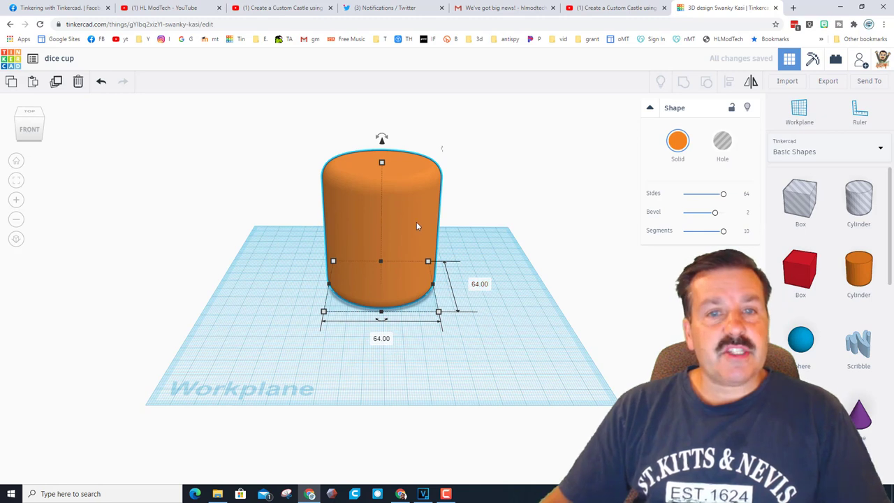
# - Lower the copy to 15 tall so it forms a base ring
pyautogui.moveTo(382, 165); pyautogui.dragTo(371, 258)
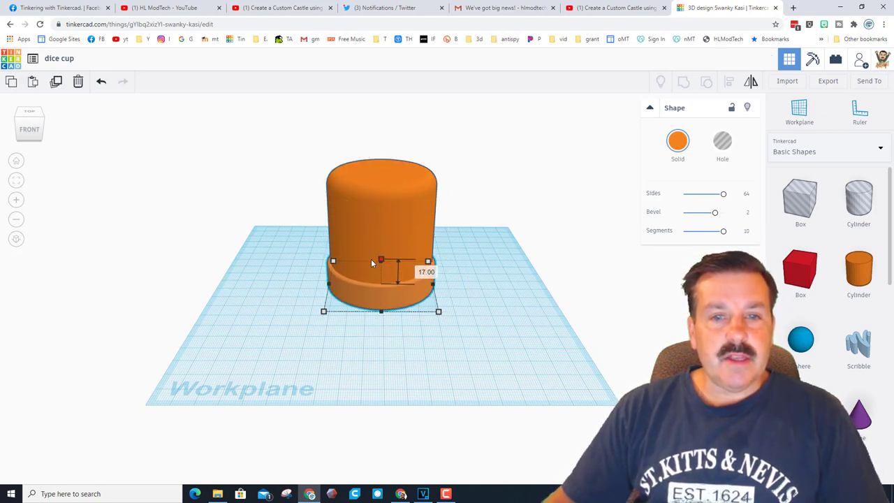
pyautogui.click(425, 272)
pyautogui.write('15')
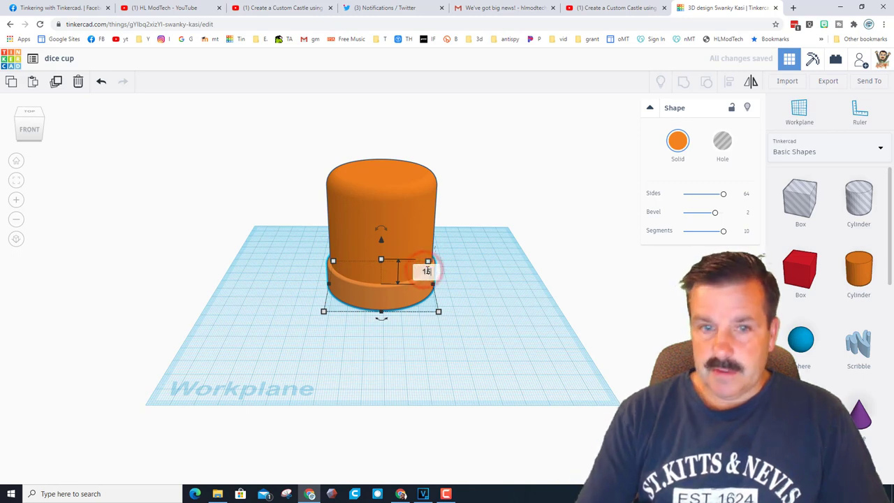
pyautogui.press('Return')
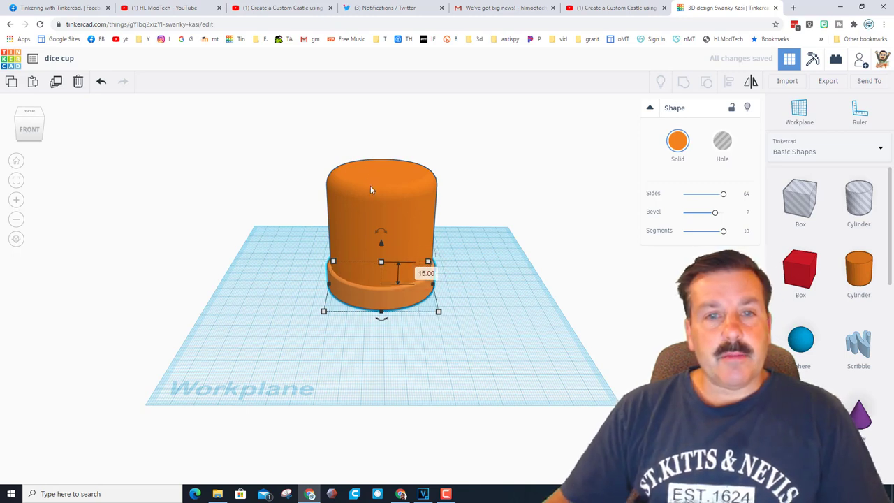
# - Raise a copy of the base ring to the cup's top and make it 5 tall
pyautogui.click(399, 354)
pyautogui.click(405, 302)
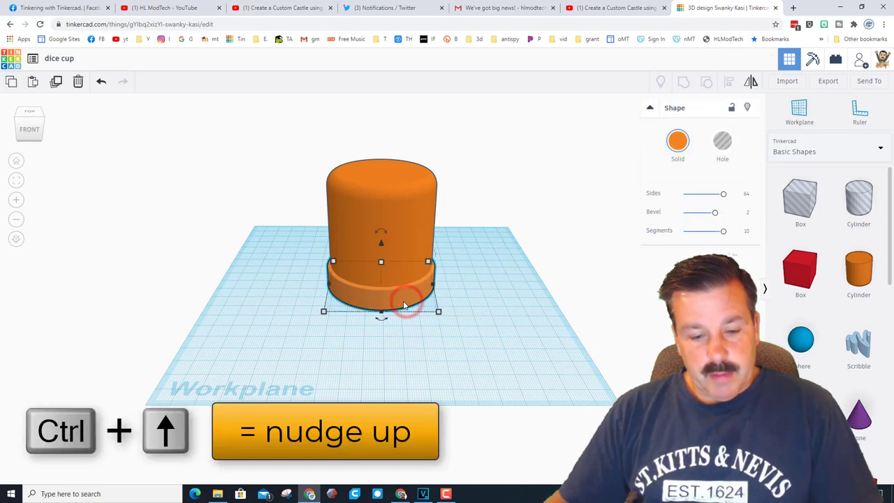
pyautogui.click(402, 305)
pyautogui.hotkey('ctrl', 'Up')
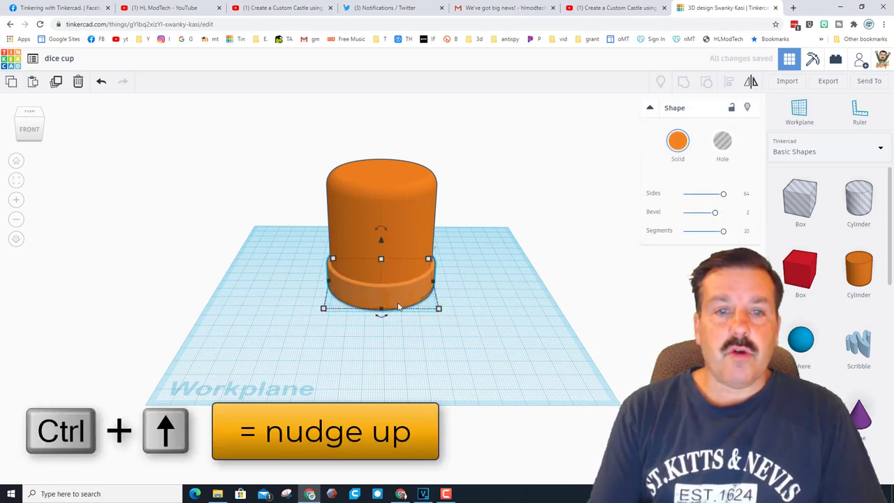
pyautogui.hotkey('ctrl', 'Up')
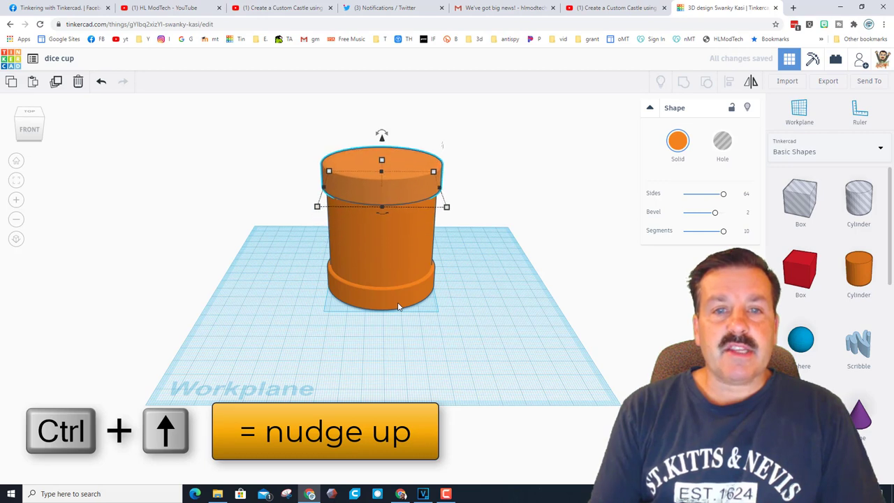
pyautogui.click(381, 160)
pyautogui.click(442, 174)
pyautogui.write('5')
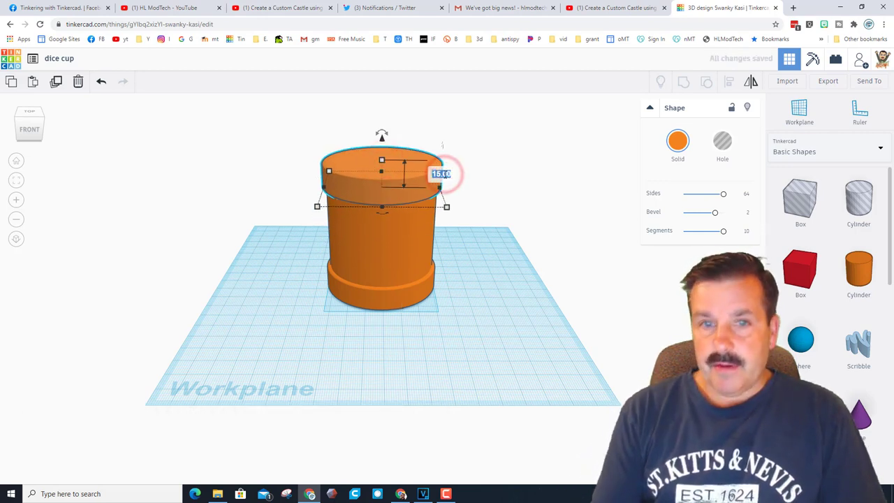
pyautogui.press('Return')
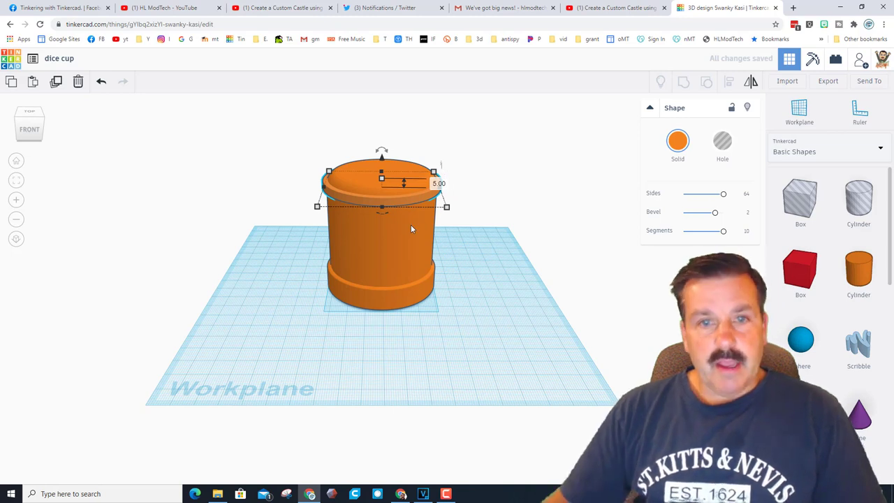
# - Align the top ring so its top sits flush with the cup's rim
pyautogui.click(501, 189)
pyautogui.moveTo(454, 134); pyautogui.dragTo(400, 203)
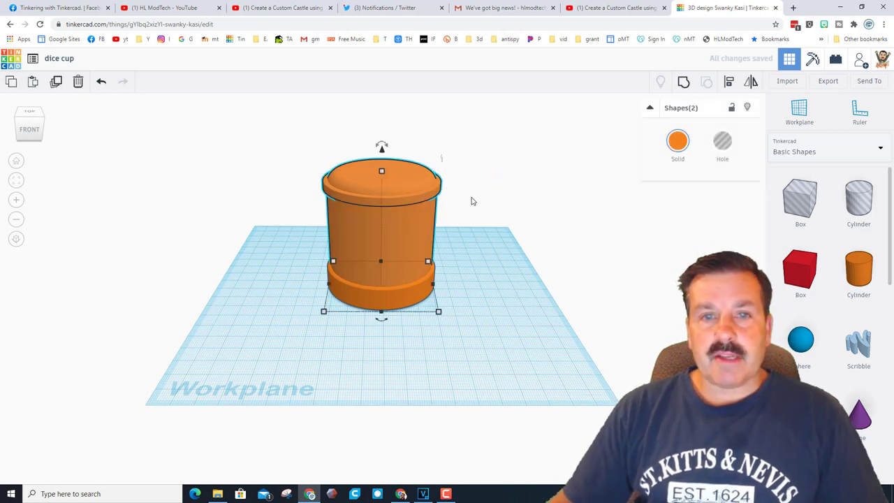
pyautogui.click(729, 81)
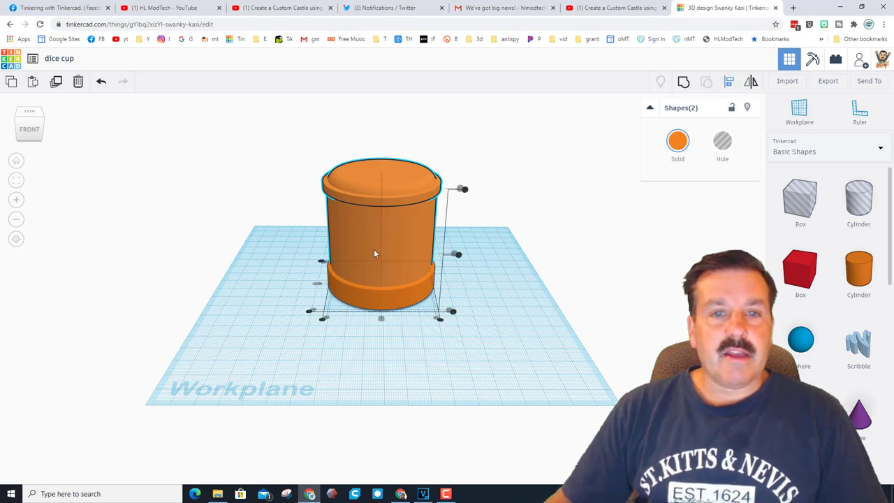
pyautogui.click(462, 189)
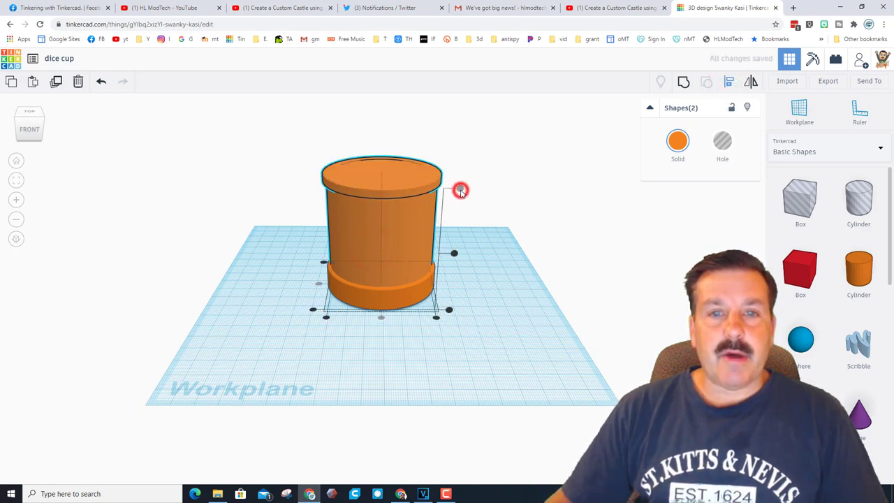
pyautogui.click(497, 210)
pyautogui.moveTo(496, 209); pyautogui.dragTo(512, 282, button='right')
pyautogui.click(395, 244)
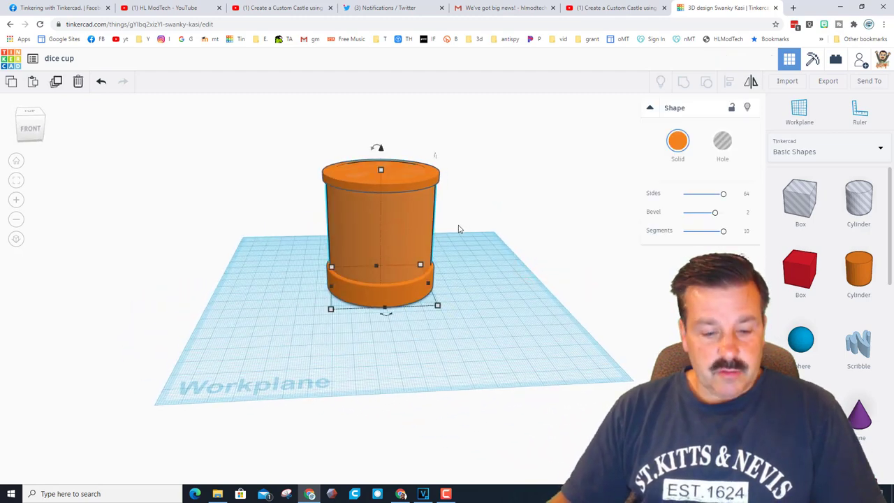
# - Stretch the cylinder to 87 mm tall and make it a hole with 5 segments
pyautogui.click(381, 157)
pyautogui.moveTo(381, 146); pyautogui.dragTo(380, 114)
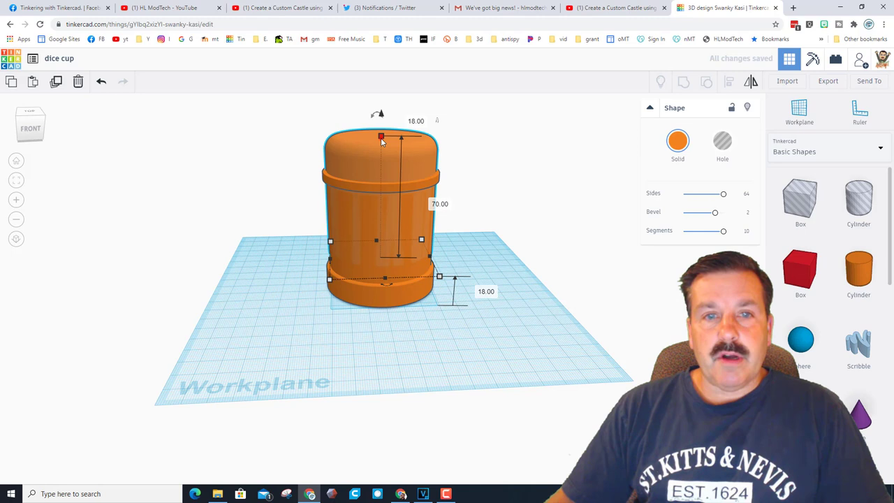
pyautogui.moveTo(381, 141); pyautogui.dragTo(382, 98)
pyautogui.click(432, 201)
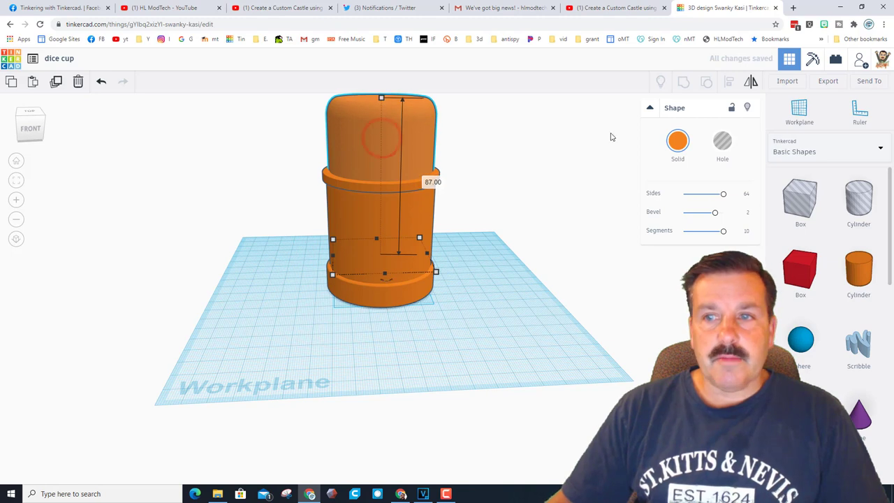
pyautogui.click(723, 141)
pyautogui.moveTo(723, 230); pyautogui.dragTo(683, 230)
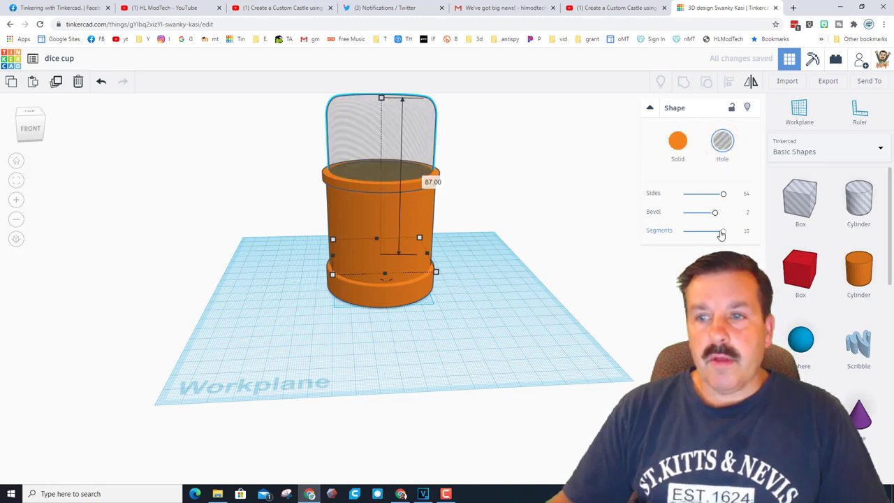
pyautogui.click(745, 234)
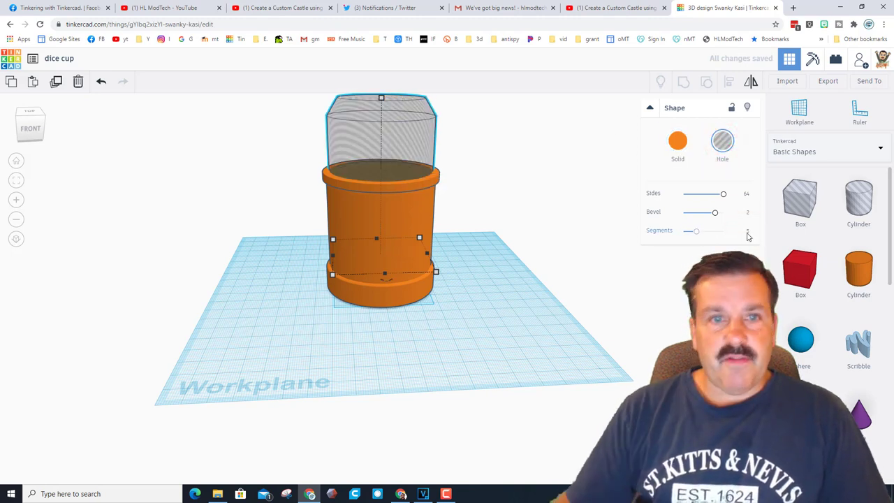
pyautogui.write('5')
pyautogui.press('Return')
pyautogui.scroll(-5, 484, 247)
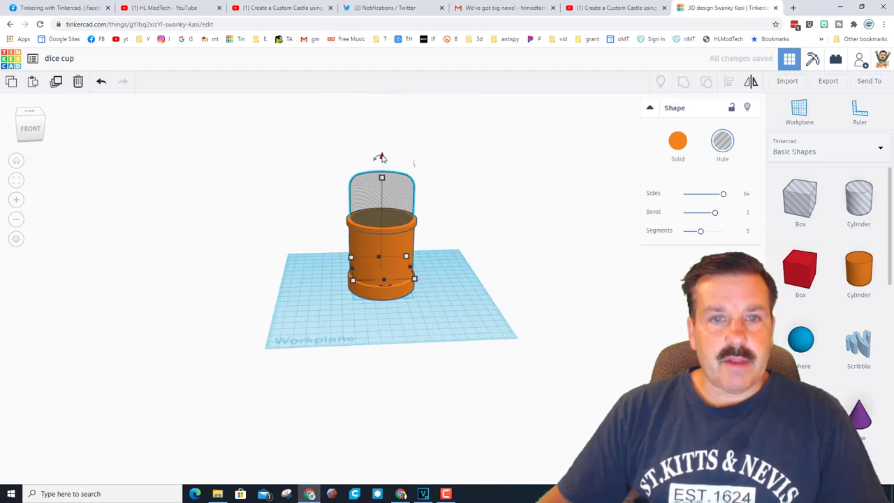
pyautogui.scroll(3, 489, 284)
# - Drop the hole, nudge it up, and group it with the cup to hollow it
pyautogui.press('d')
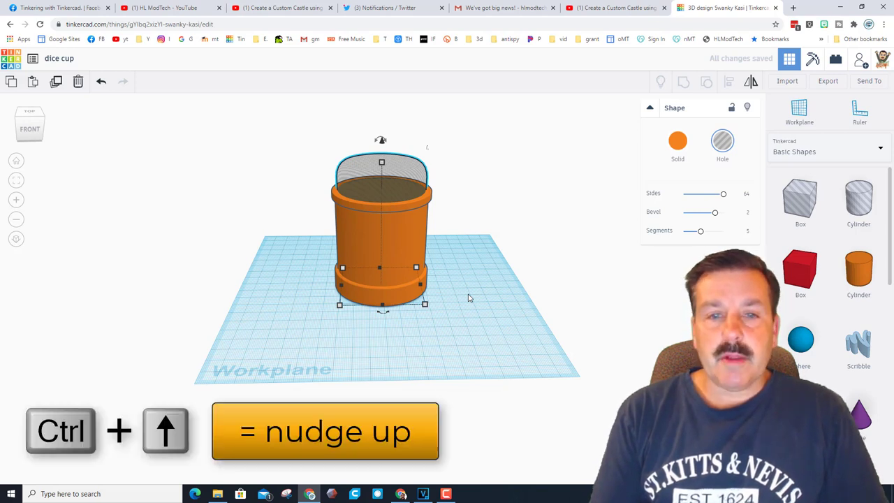
pyautogui.hotkey('ctrl', 'Up')
pyautogui.hotkey('ctrl', 'Up')
pyautogui.hotkey('ctrl', 'Up')
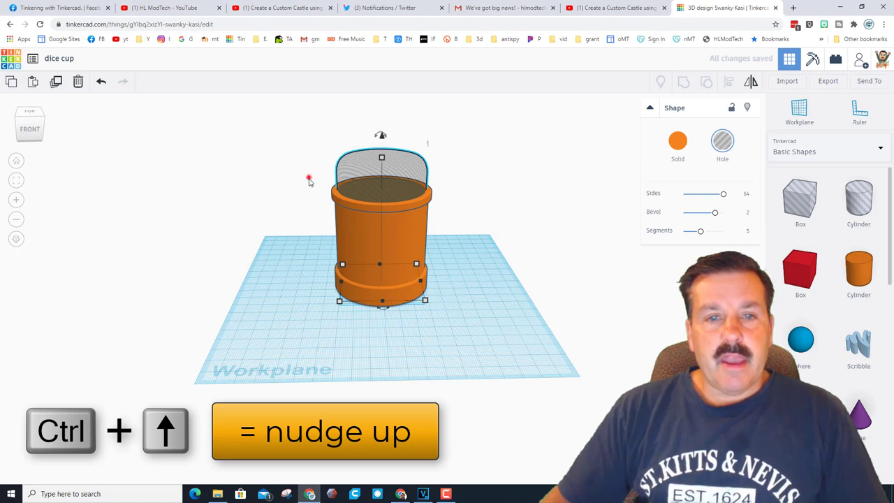
pyautogui.moveTo(309, 180); pyautogui.dragTo(467, 342)
pyautogui.click(685, 81)
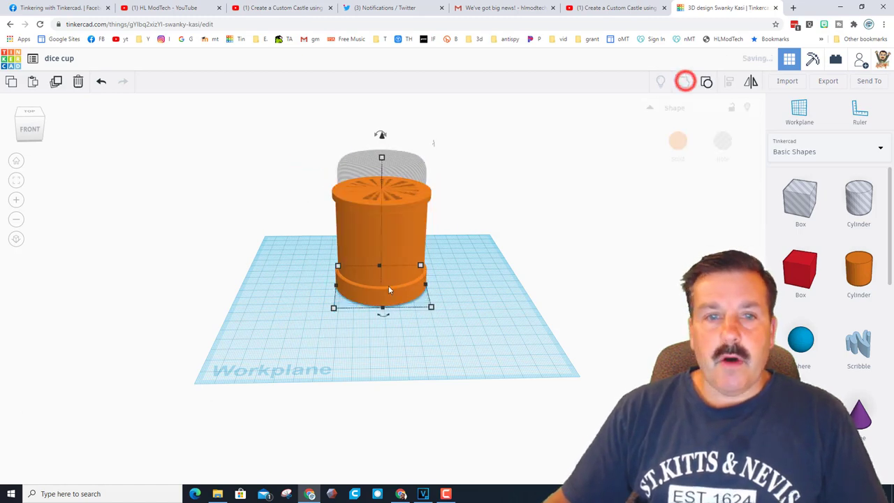
pyautogui.moveTo(277, 186)
pyautogui.mouseDown(button='right')
pyautogui.moveTo(312, 261)
pyautogui.moveTo(276, 187)
pyautogui.moveTo(355, 163)
pyautogui.moveTo(226, 165)
pyautogui.moveTo(393, 361)
pyautogui.mouseUp(button='right')
pyautogui.moveTo(482, 351)
pyautogui.mouseDown(button='right')
pyautogui.moveTo(329, 284)
pyautogui.moveTo(358, 273)
pyautogui.mouseUp(button='right')
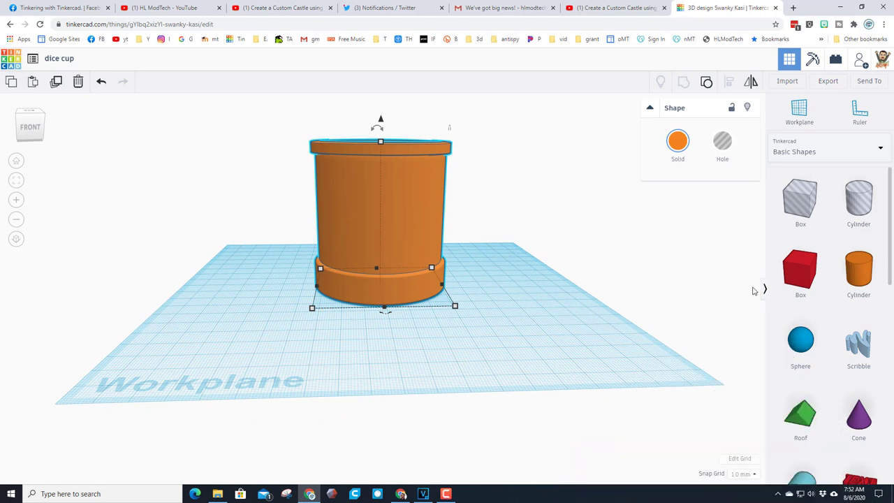
# - Place a Text Ring from the second page of All shape generators
pyautogui.click(807, 154)
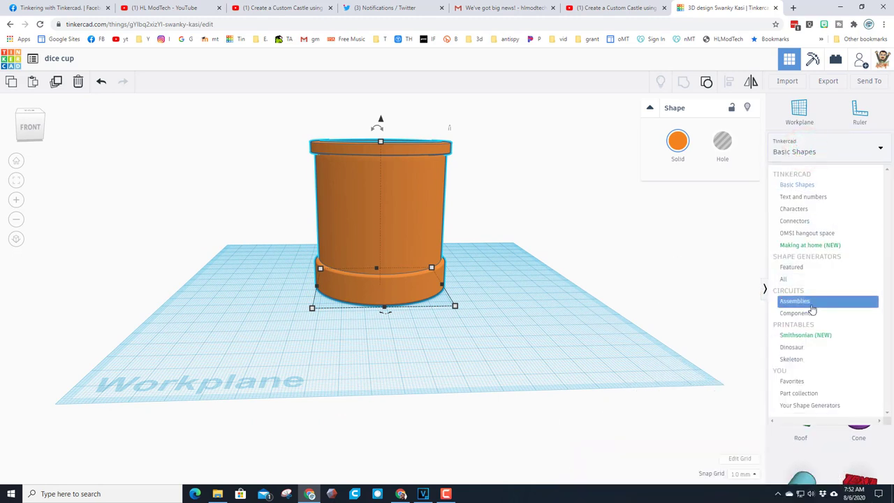
pyautogui.click(792, 280)
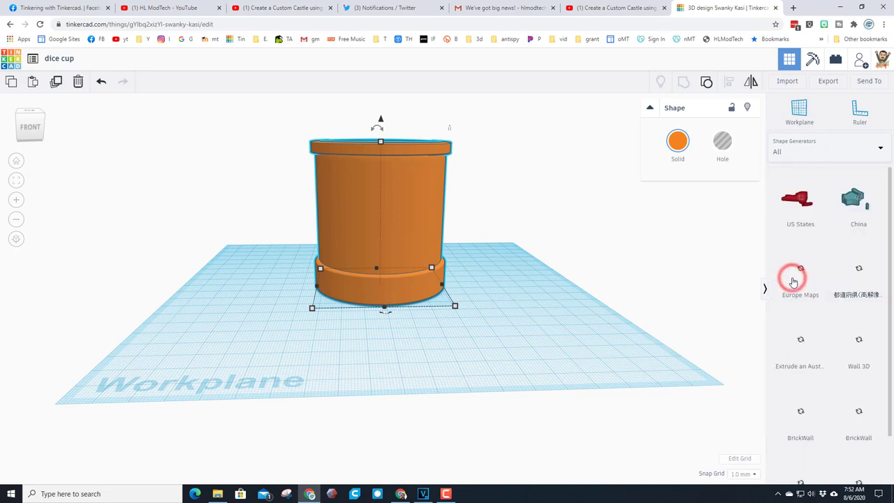
pyautogui.scroll(-3, 803, 363)
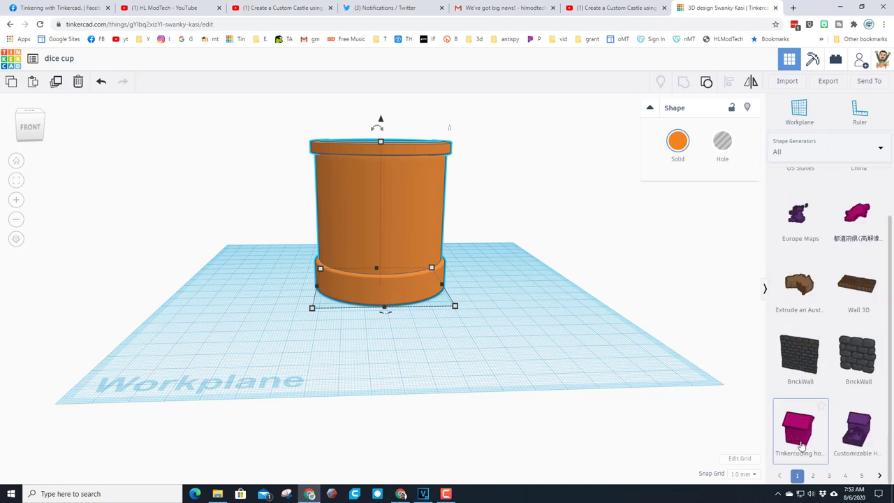
pyautogui.click(813, 474)
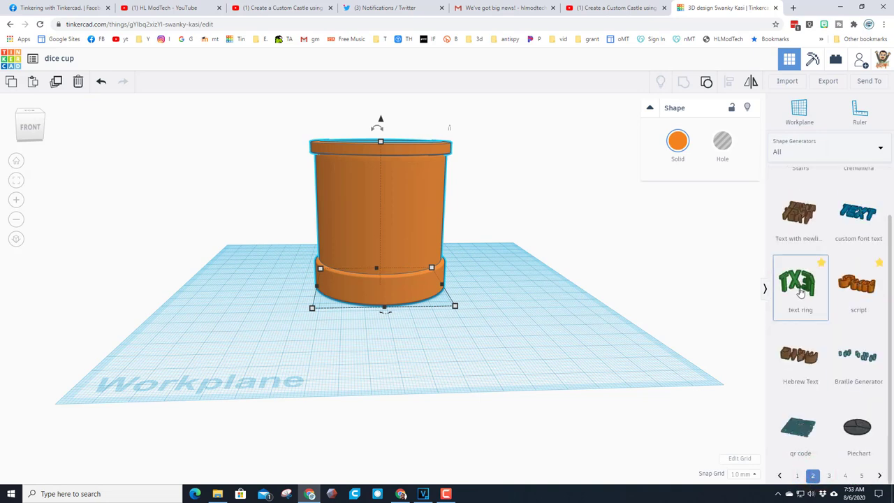
pyautogui.moveTo(800, 292); pyautogui.dragTo(445, 333)
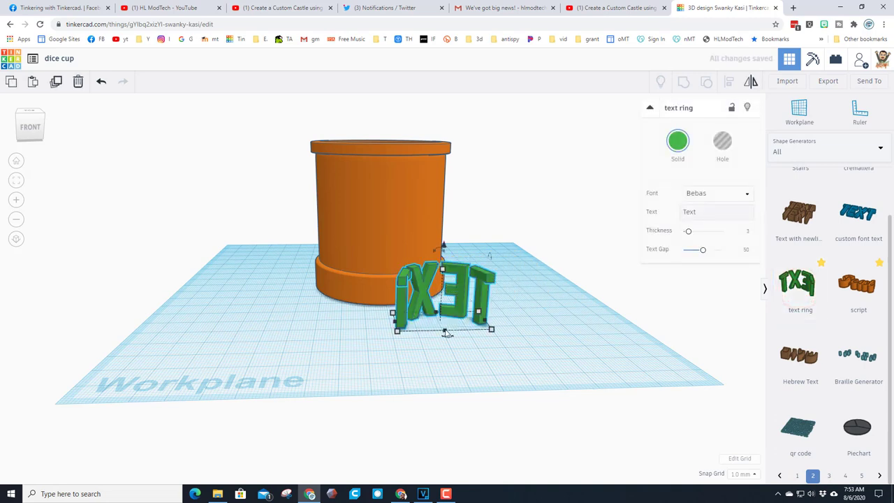
# - Change the ring's text to HLModTech in the Technique font
pyautogui.click(714, 212)
pyautogui.press('BackSpace')
pyautogui.press('BackSpace')
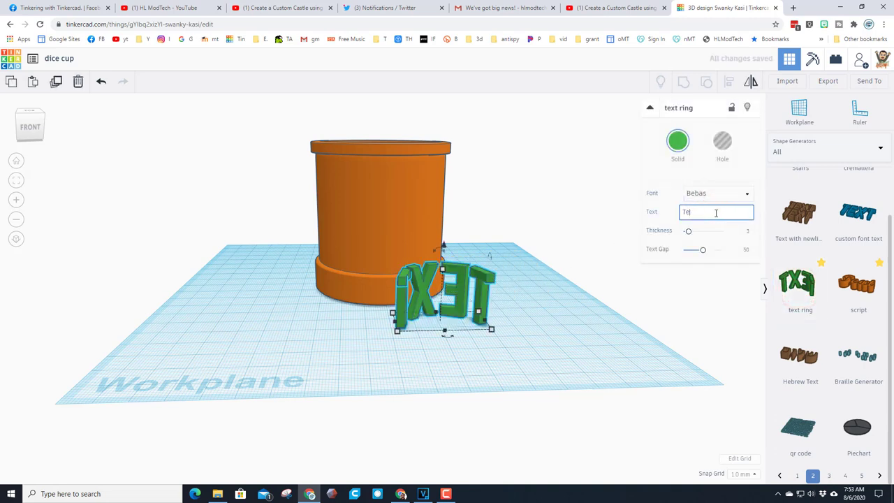
pyautogui.press('BackSpace')
pyautogui.press('BackSpace')
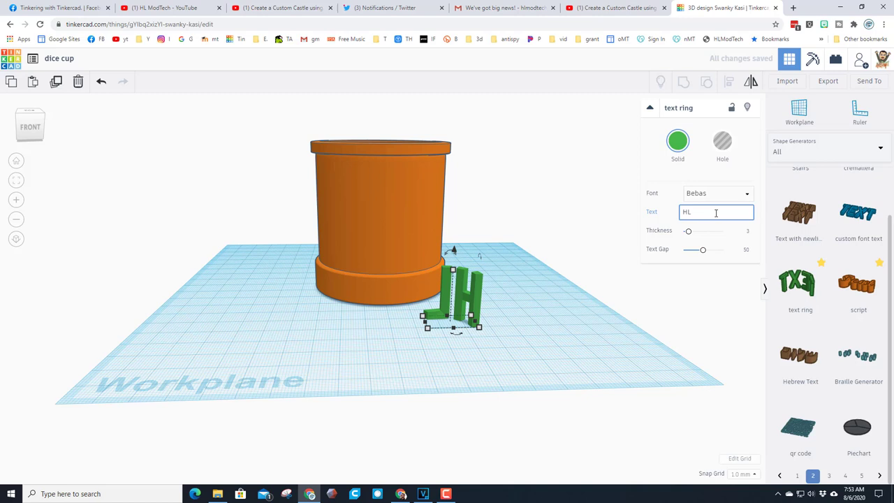
pyautogui.write('HLN')
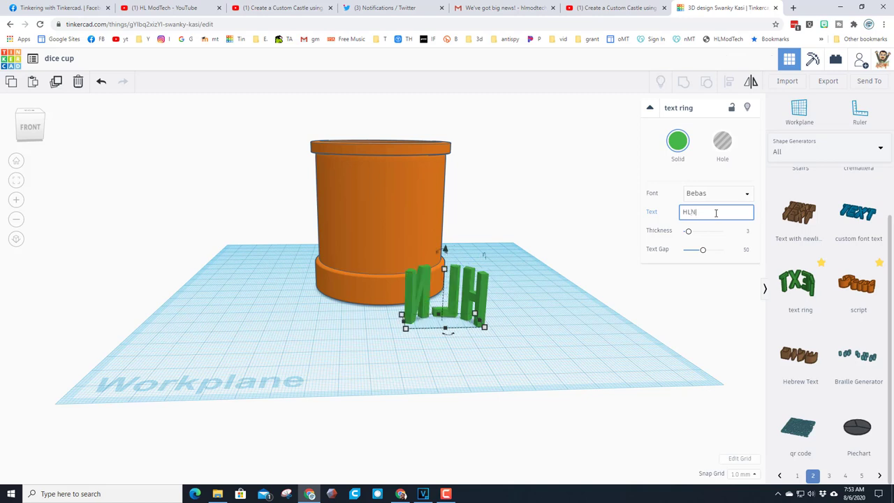
pyautogui.write('odTech')
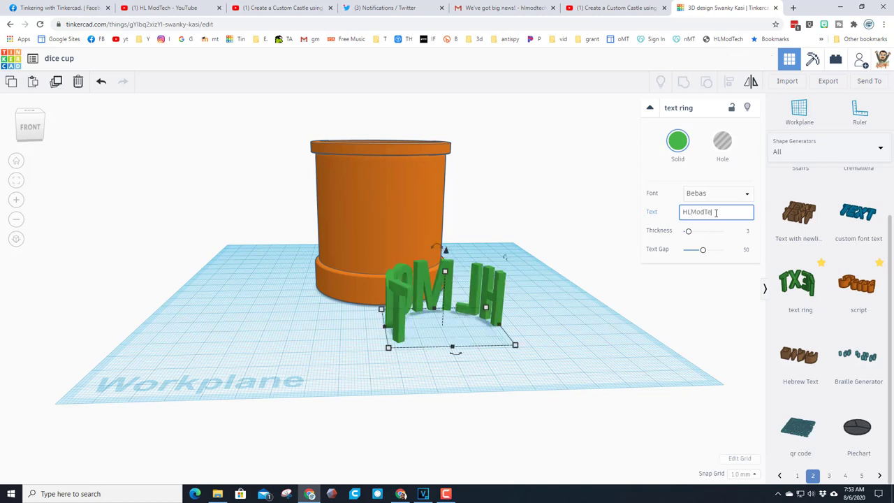
pyautogui.click(712, 193)
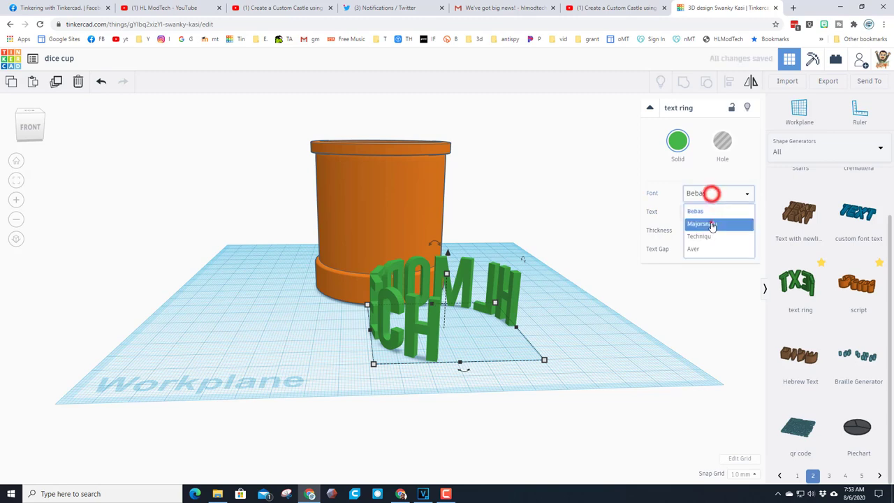
pyautogui.click(710, 222)
pyautogui.click(702, 193)
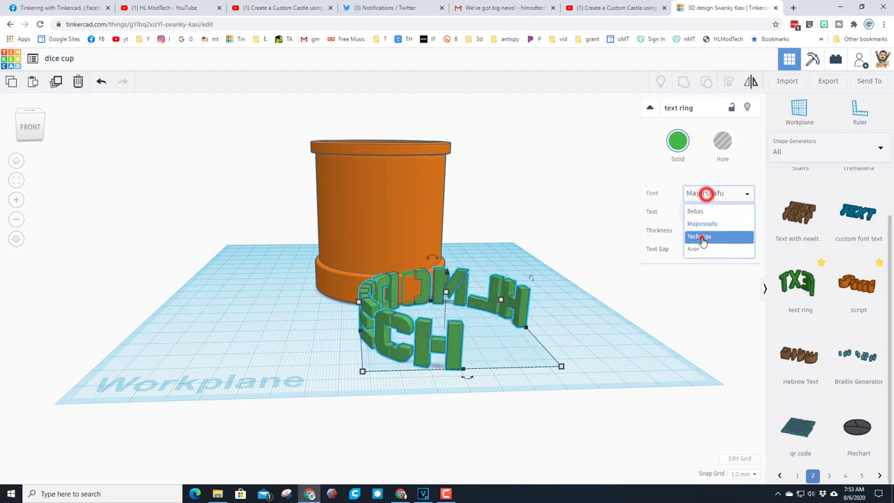
pyautogui.click(702, 238)
pyautogui.moveTo(441, 312); pyautogui.dragTo(347, 355, button='right')
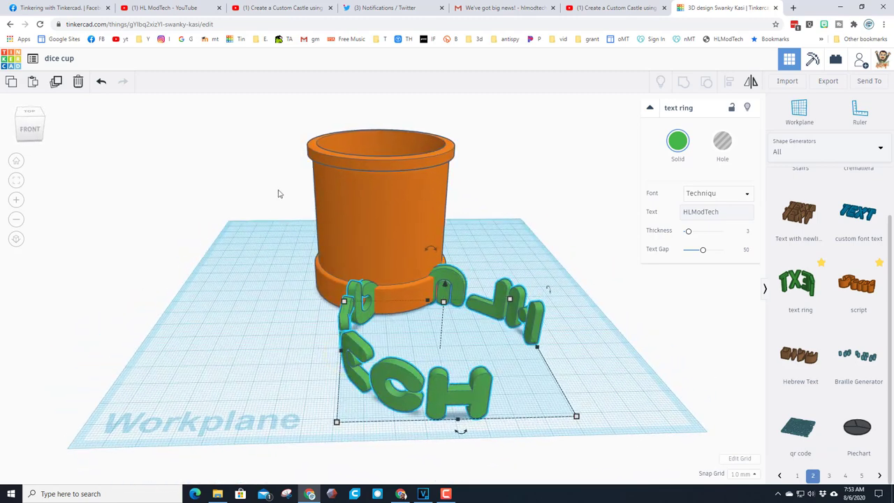
# - Centre the HLModTech text ring on the cup using Align with the cup as reference
pyautogui.click(278, 191)
pyautogui.moveTo(266, 176); pyautogui.dragTo(558, 427)
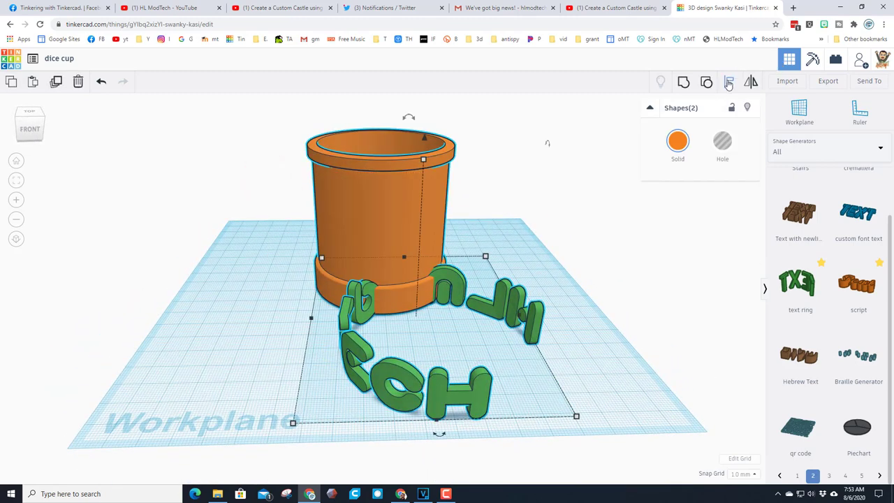
pyautogui.click(727, 81)
pyautogui.click(370, 203)
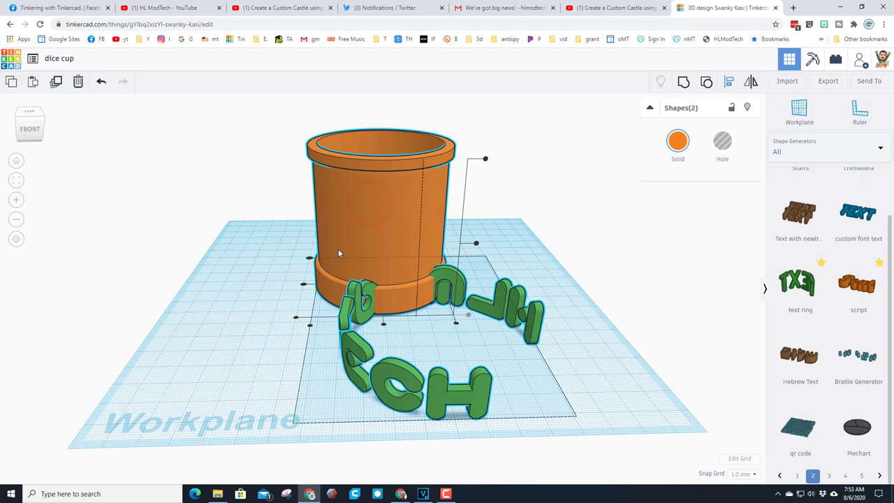
pyautogui.click(303, 284)
pyautogui.click(383, 323)
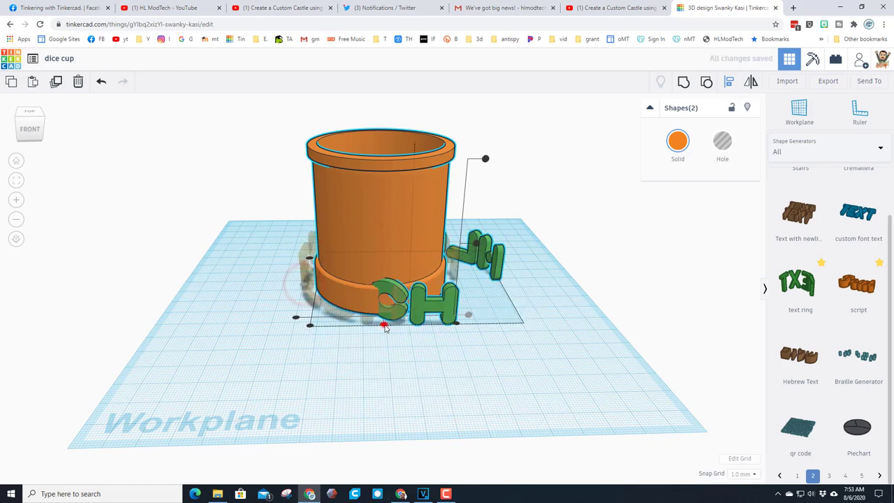
pyautogui.moveTo(303, 339); pyautogui.dragTo(419, 359, button='right')
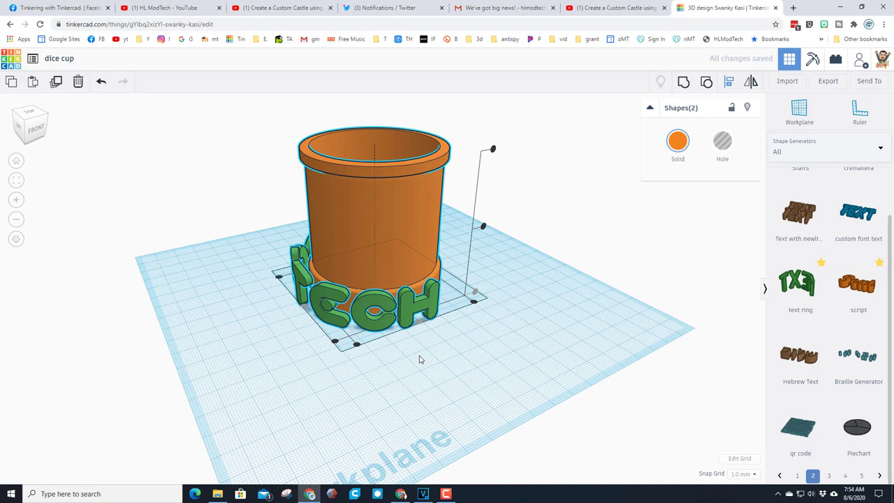
# - Scale the text ring to about 64 by 64 and raise it above the base ring
pyautogui.click(416, 319)
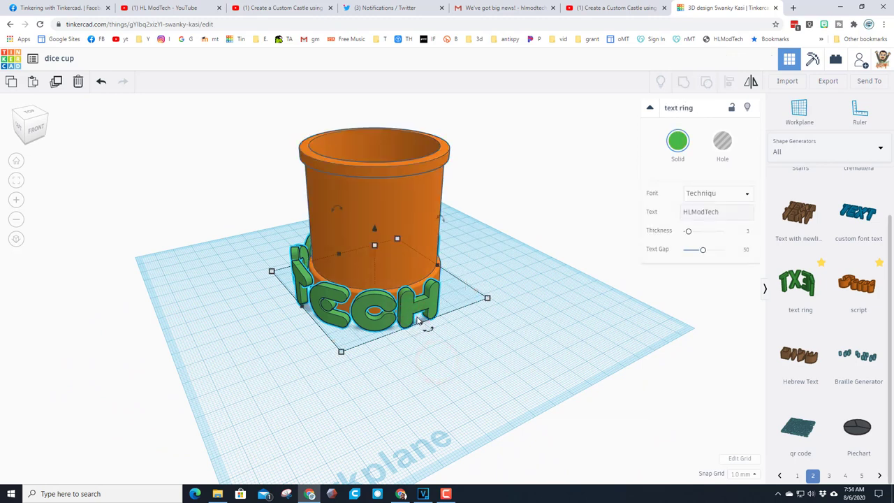
pyautogui.moveTo(341, 352); pyautogui.dragTo(377, 330)
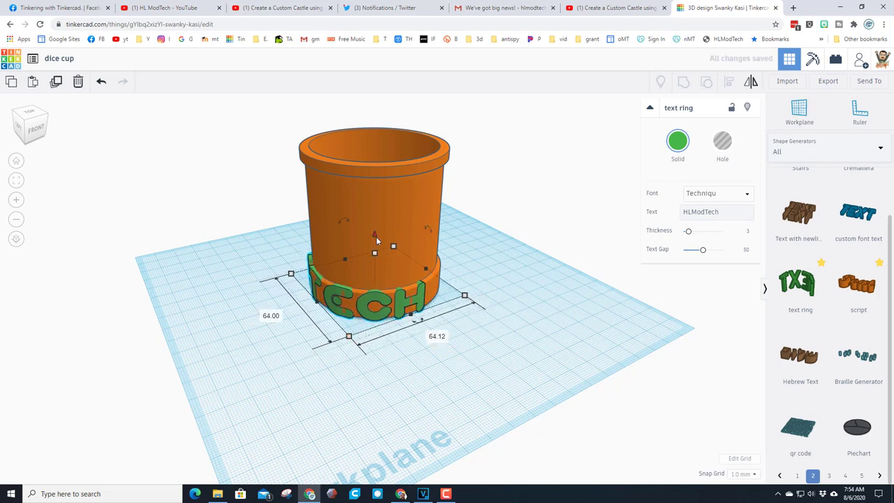
pyautogui.moveTo(375, 236); pyautogui.dragTo(374, 194)
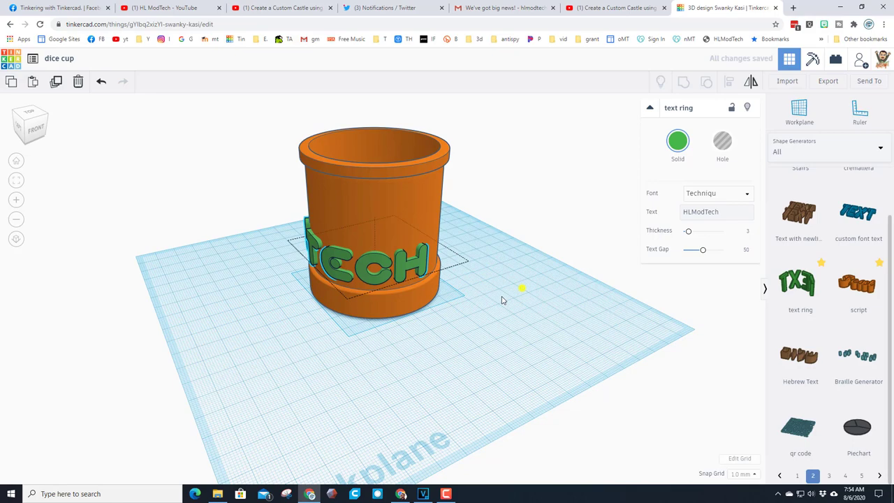
pyautogui.moveTo(502, 300); pyautogui.dragTo(372, 260, button='right')
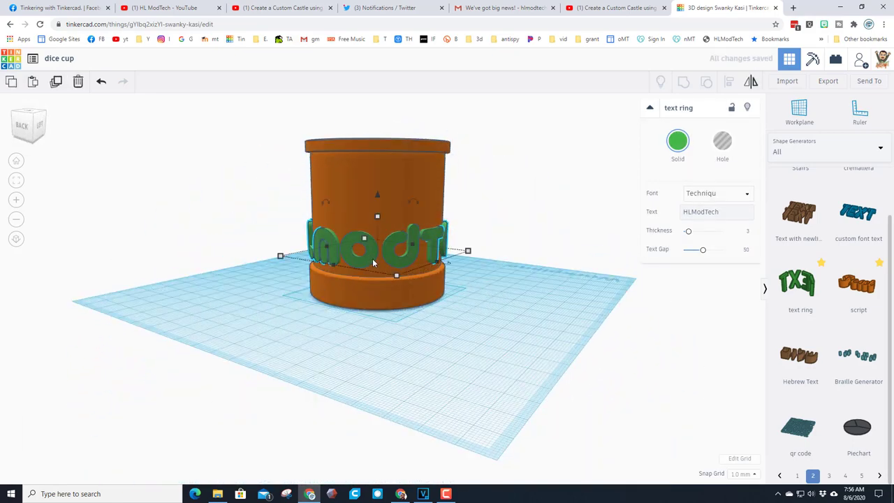
# - Nudge the HLModTech ring up, make it a hole, and group it with the cup
pyautogui.hotkey('ctrl', 'Up')
pyautogui.hotkey('ctrl', 'Up')
pyautogui.hotkey('ctrl', 'Up')
pyautogui.hotkey('ctrl', 'Up')
pyautogui.hotkey('ctrl', 'Up')
pyautogui.hotkey('ctrl', 'Up')
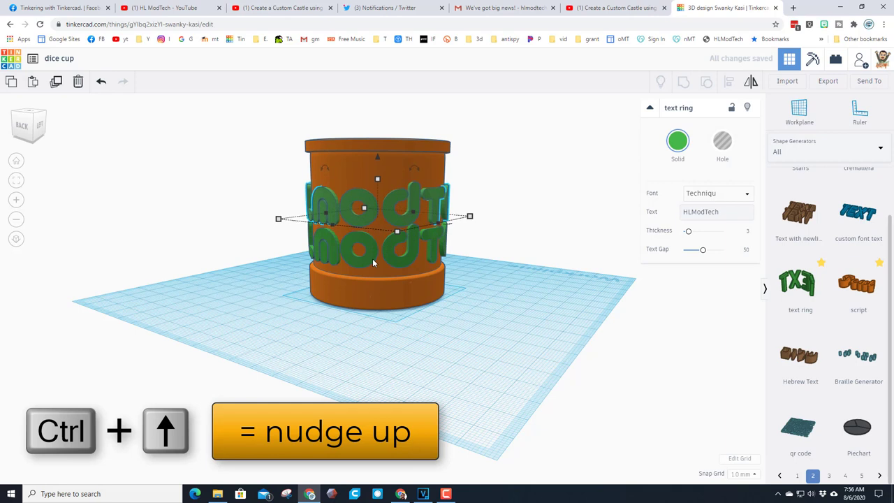
pyautogui.click(722, 145)
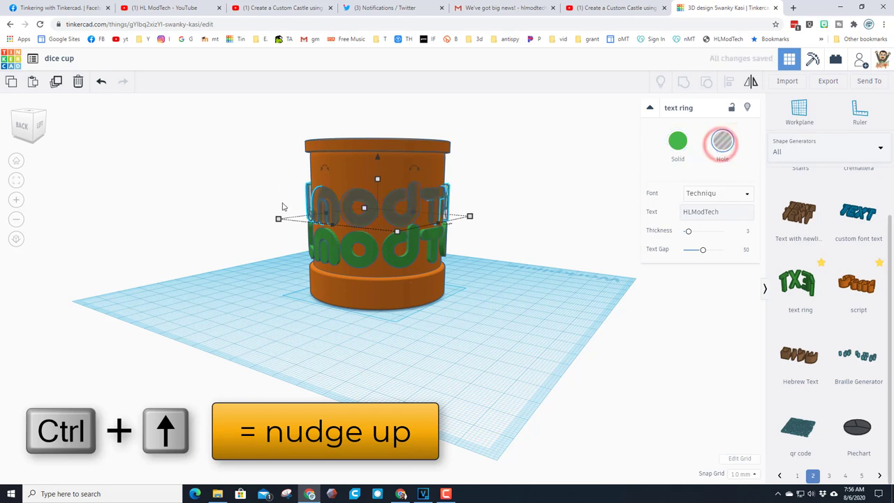
pyautogui.moveTo(272, 172); pyautogui.dragTo(395, 208)
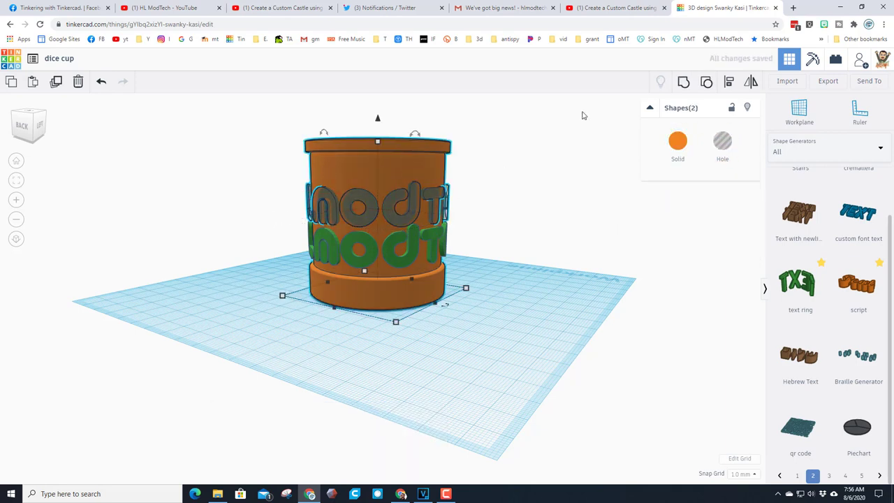
pyautogui.click(682, 82)
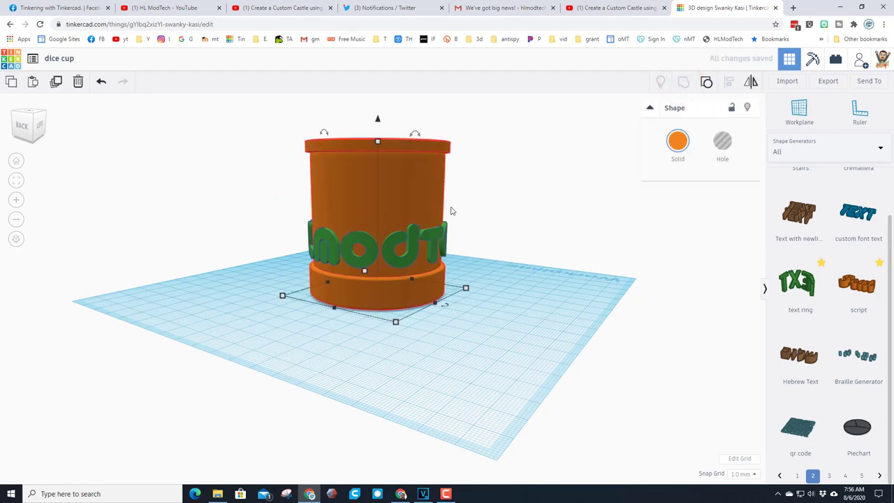
pyautogui.moveTo(458, 190)
pyautogui.mouseDown(button='right')
pyautogui.moveTo(460, 287)
pyautogui.moveTo(458, 194)
pyautogui.mouseUp(button='right')
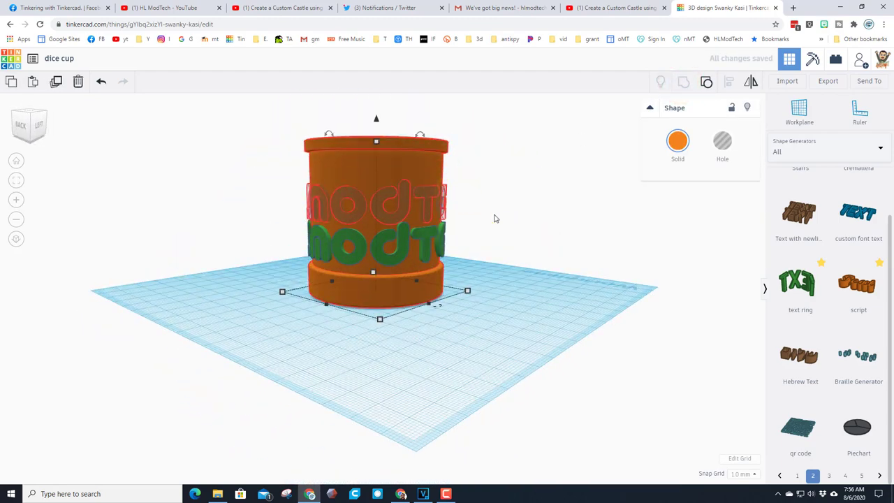
pyautogui.moveTo(493, 218); pyautogui.dragTo(512, 238, button='right')
pyautogui.scroll(3, 391, 279)
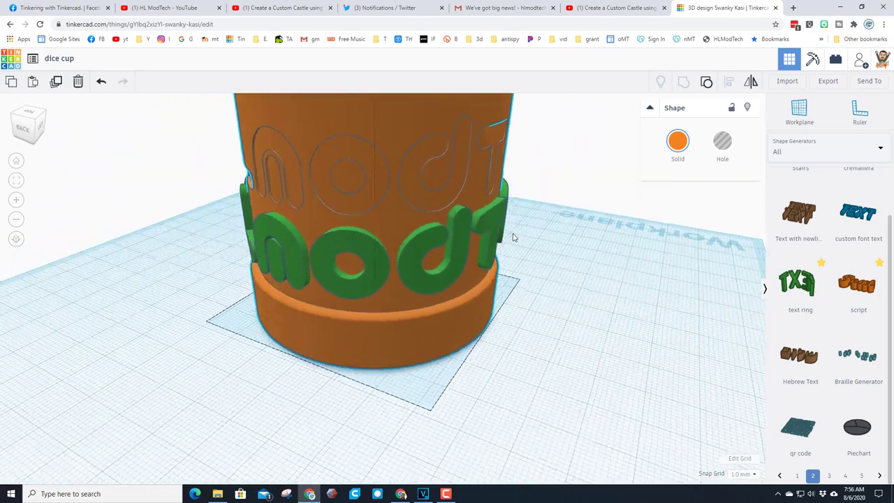
pyautogui.press('f')
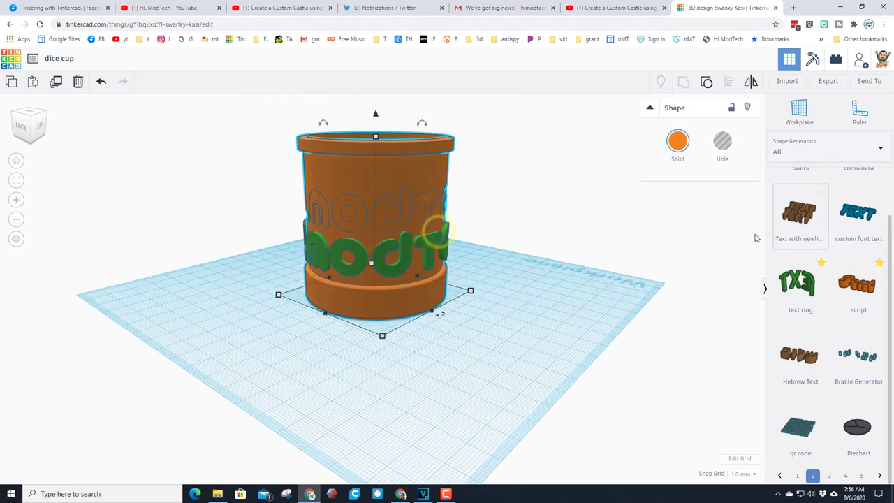
# - Place a custom font text shape from the Featured generators beside the cup
pyautogui.click(782, 150)
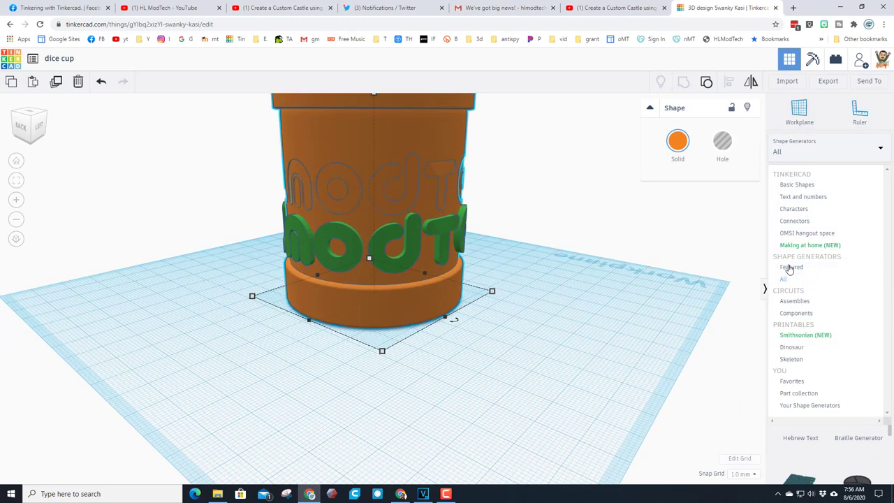
pyautogui.click(790, 268)
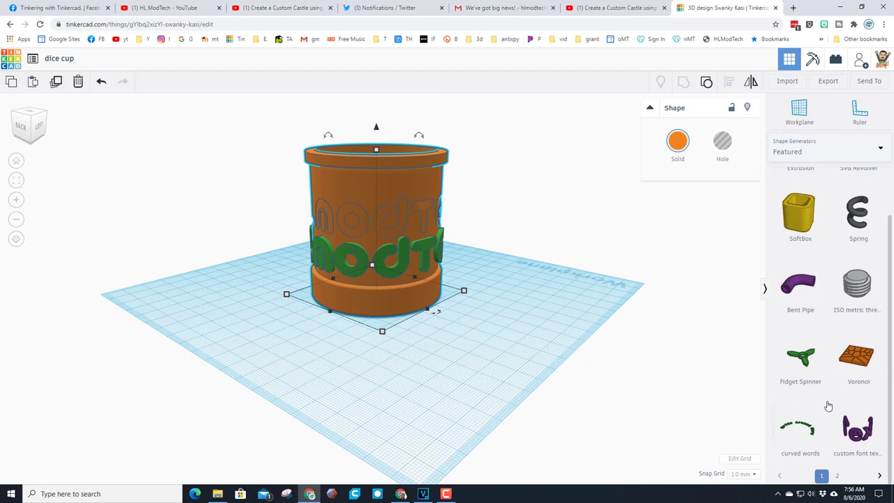
pyautogui.moveTo(857, 430); pyautogui.dragTo(417, 373)
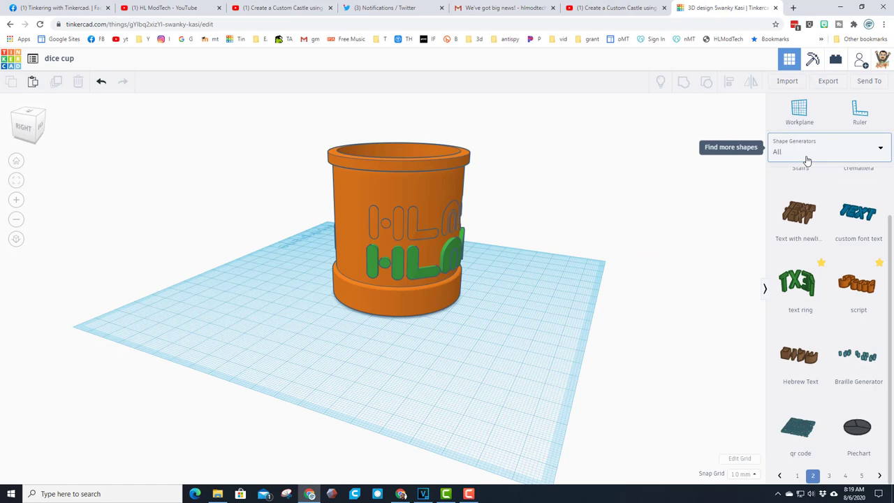
pyautogui.click(805, 154)
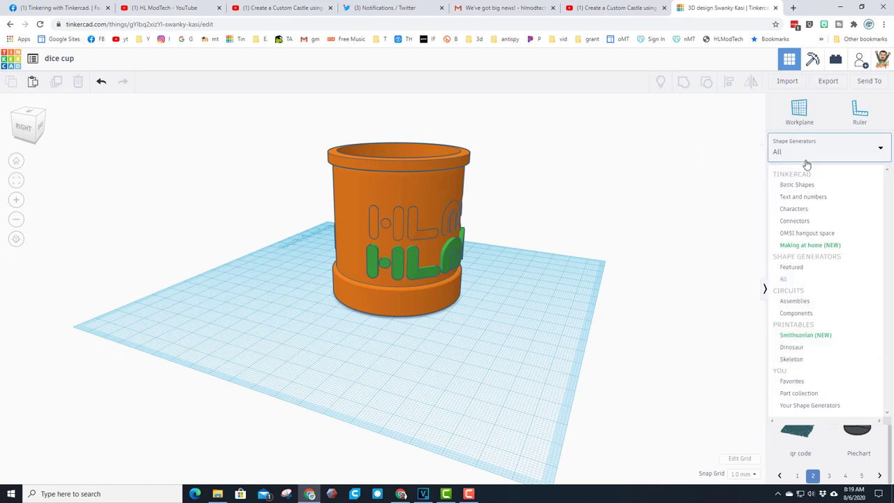
pyautogui.click(789, 268)
pyautogui.moveTo(859, 434); pyautogui.dragTo(419, 366)
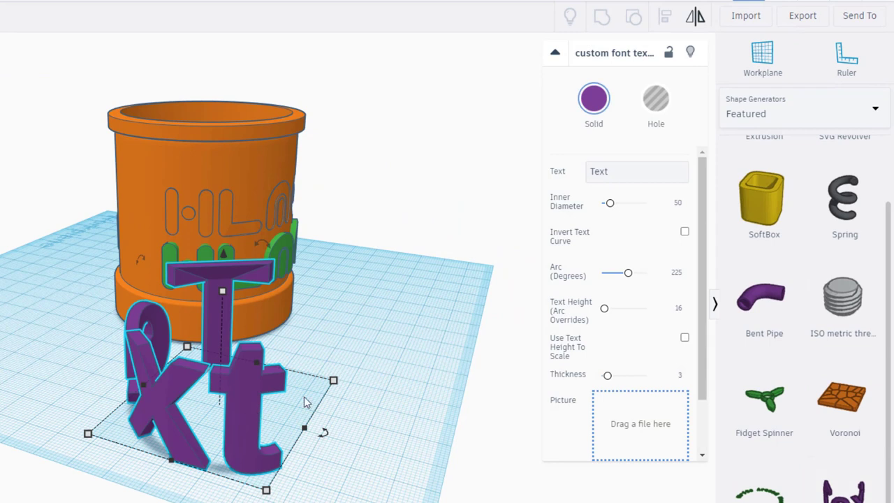
# - Set inner diameter 60 and change the text to 'Like Comment Sub'
pyautogui.click(679, 209)
pyautogui.write('60')
pyautogui.press('Return')
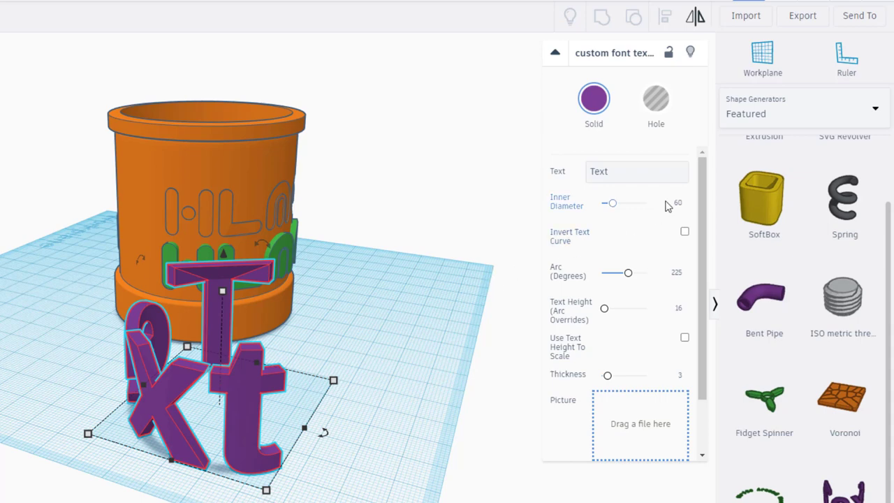
pyautogui.click(635, 175)
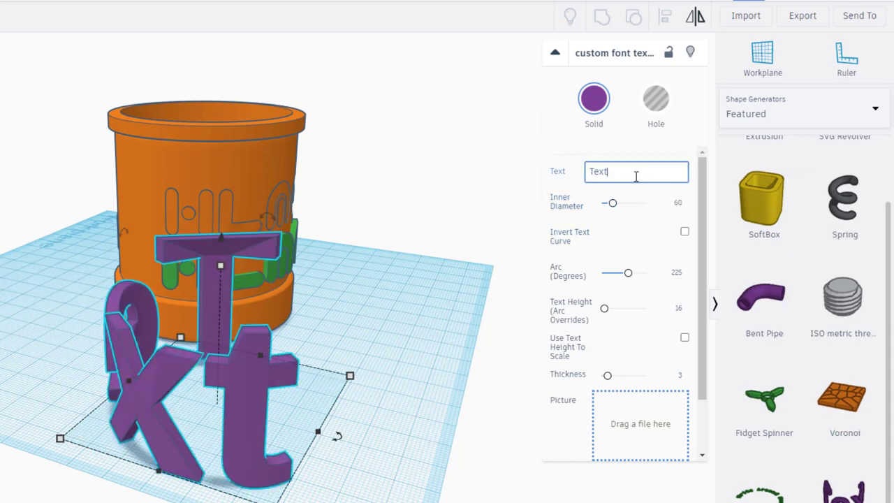
pyautogui.click(575, 185)
pyautogui.click(613, 174)
pyautogui.hotkey('ctrl', 'a')
pyautogui.write('Like Comment Sub')
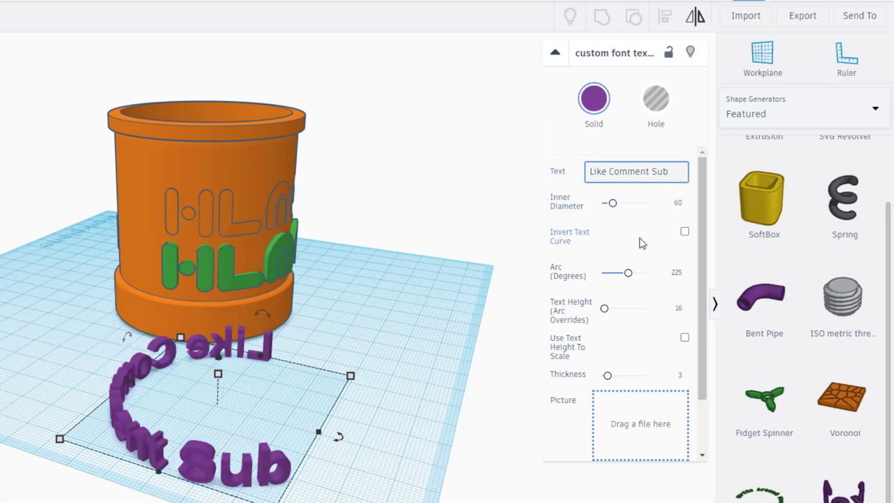
# - Widen the arc to 275 degrees and select the cup with the curved text
pyautogui.click(676, 275)
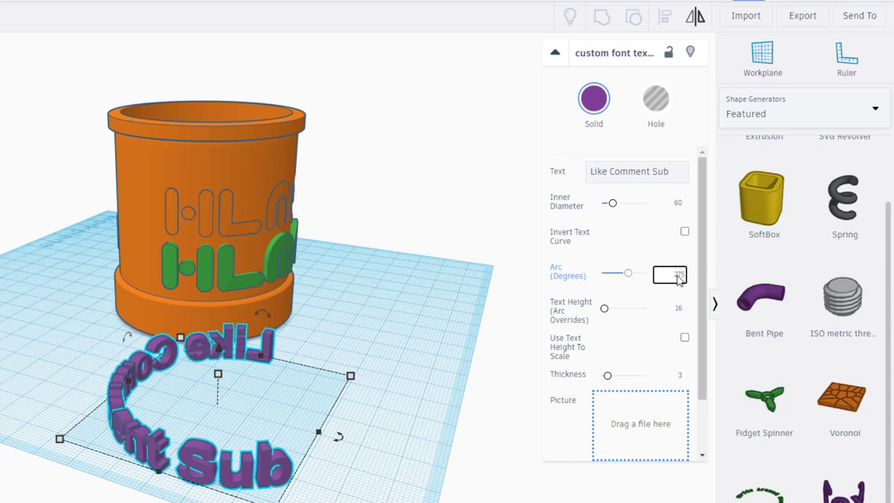
pyautogui.write('275')
pyautogui.press('Return')
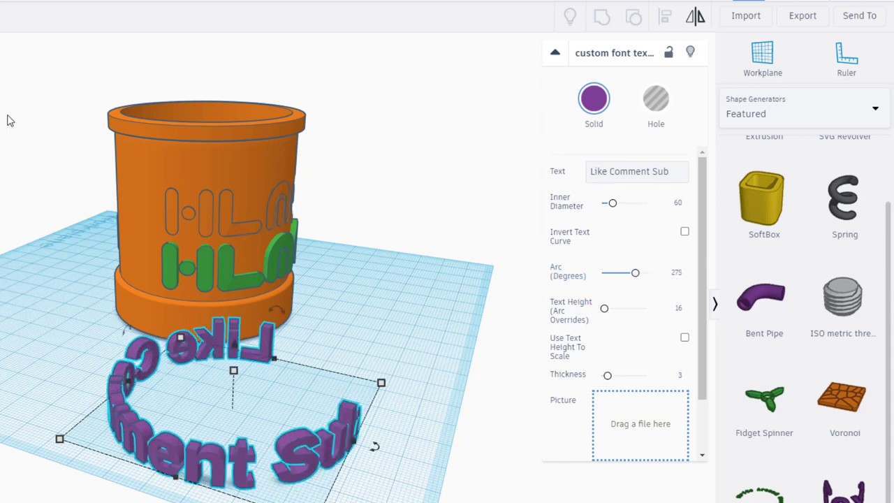
pyautogui.moveTo(8, 120); pyautogui.dragTo(454, 382)
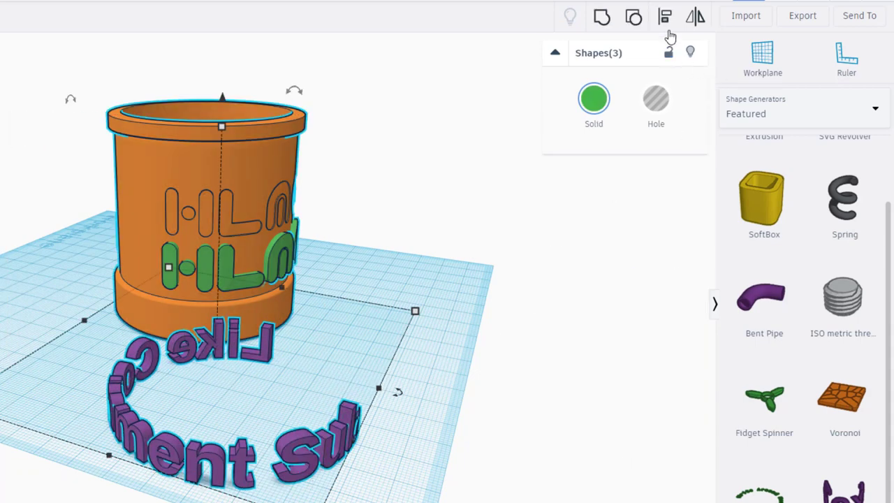
# - Centre the Like Comment Sub text on the cup side to side and front to back
pyautogui.click(664, 17)
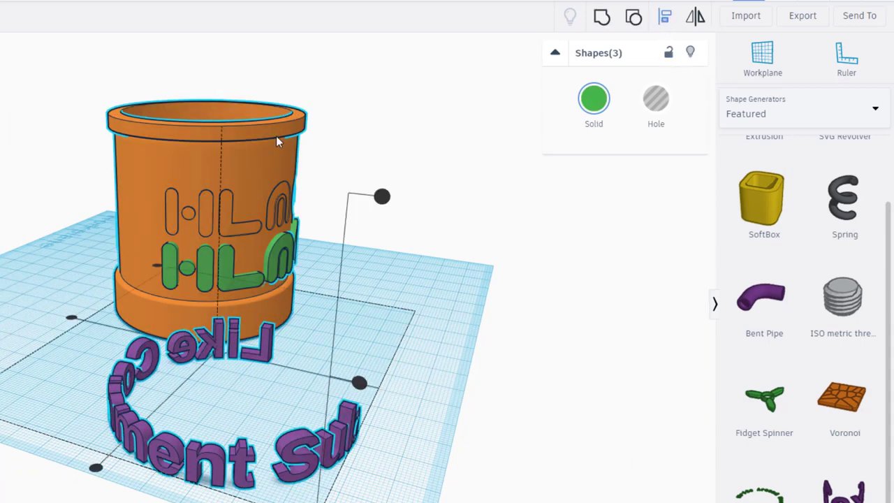
pyautogui.click(117, 290)
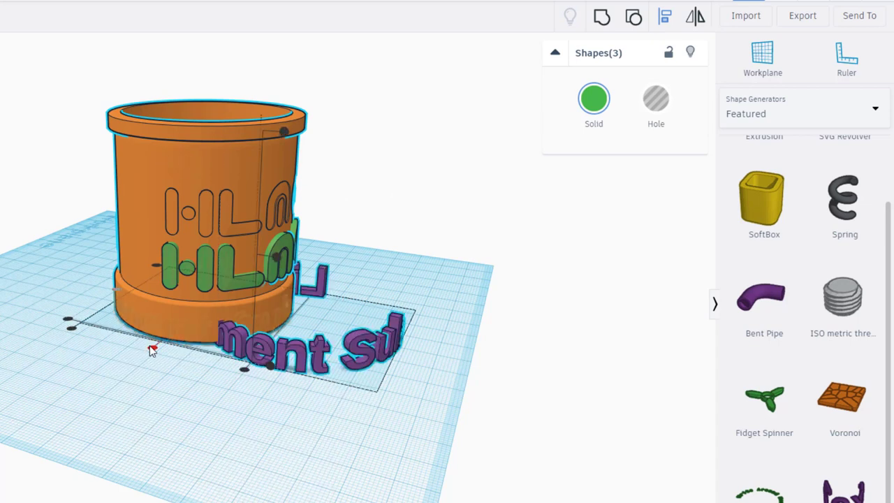
pyautogui.click(153, 349)
pyautogui.click(307, 353)
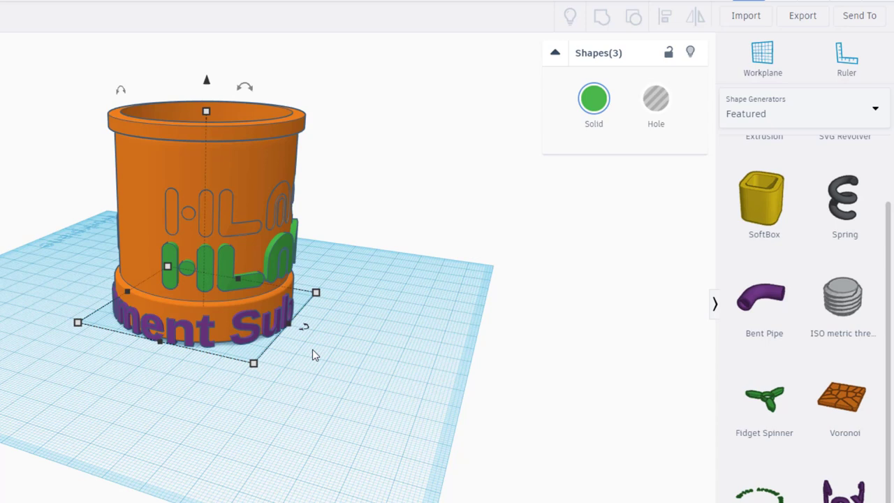
pyautogui.click(312, 355)
# - Raise the Like Comment Sub text up toward the cup's rim
pyautogui.click(268, 338)
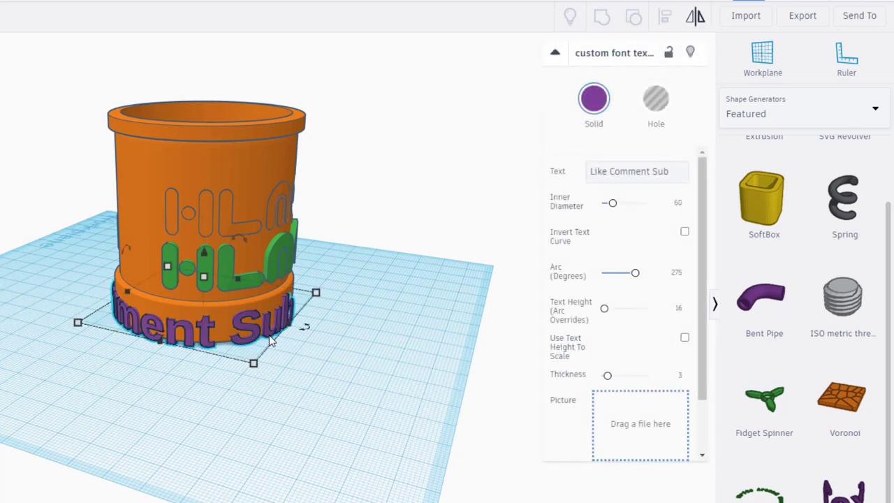
pyautogui.hotkey('ctrl', 'Up')
pyautogui.hotkey('ctrl', 'Up')
pyautogui.hotkey('ctrl', 'Up')
pyautogui.hotkey('ctrl', 'Up')
pyautogui.hotkey('ctrl', 'Up')
pyautogui.hotkey('ctrl', 'Up')
pyautogui.hotkey('ctrl', 'Up')
pyautogui.hotkey('ctrl', 'Up')
pyautogui.hotkey('ctrl', 'Up')
pyautogui.hotkey('ctrl', 'Up')
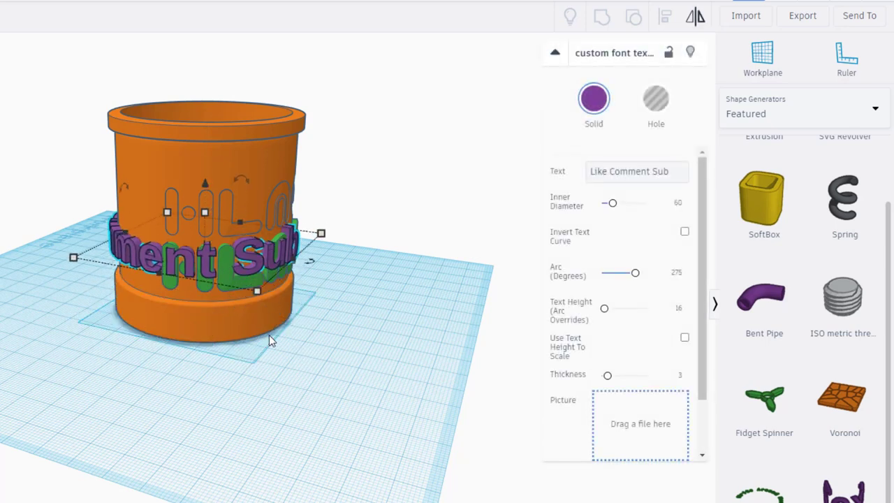
pyautogui.hotkey('ctrl', 'Up')
pyautogui.hotkey('ctrl', 'Up')
pyautogui.hotkey('ctrl', 'Up')
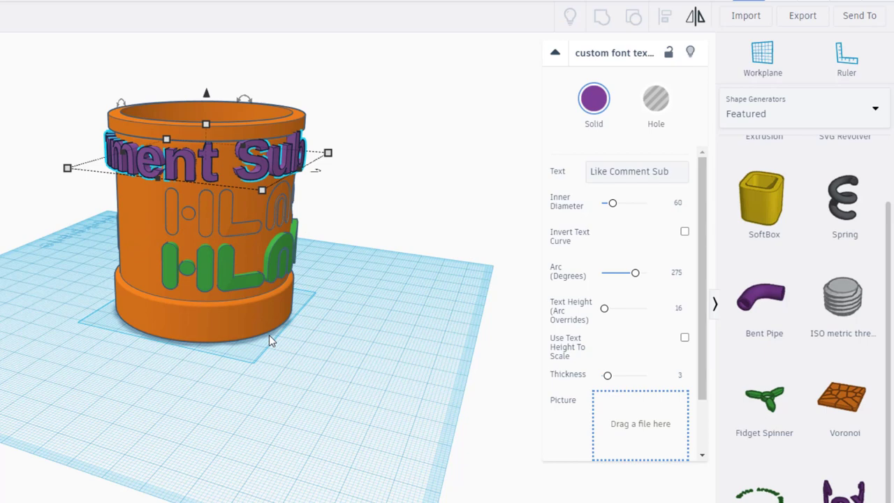
pyautogui.hotkey('ctrl', 'Up')
pyautogui.moveTo(40, 247); pyautogui.dragTo(18, 265, button='right')
# - Set the text's inner diameter to 59, make it a hole, and select it with the cup
pyautogui.click(676, 204)
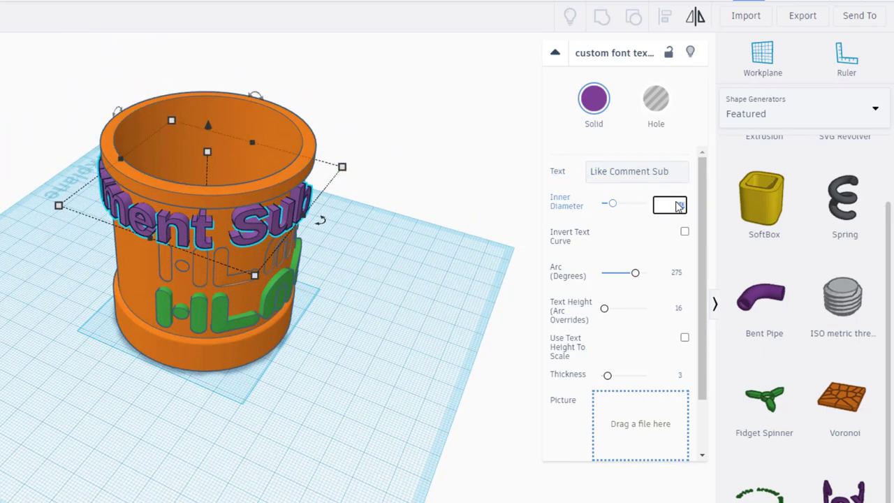
pyautogui.press('Return')
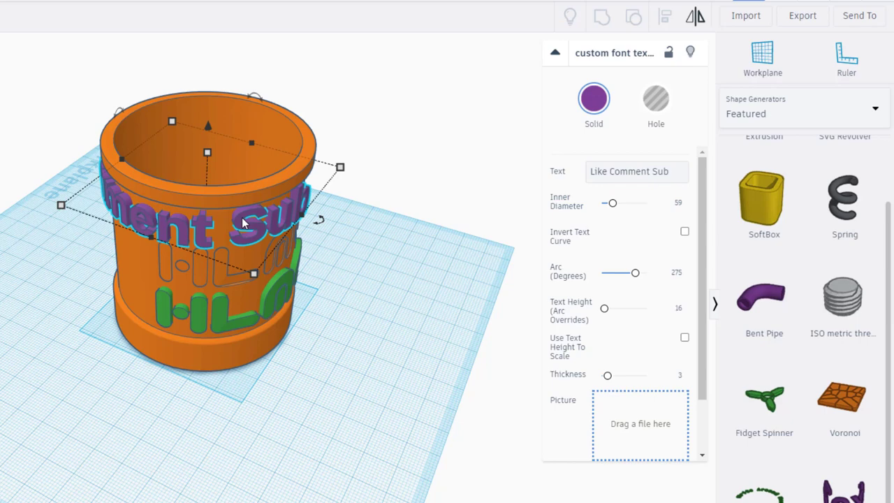
pyautogui.click(659, 105)
pyautogui.moveTo(60, 149); pyautogui.dragTo(183, 256)
# - Group the cup with the 'Like Comment Sub' hole text and inspect the engraved rim
pyautogui.click(598, 16)
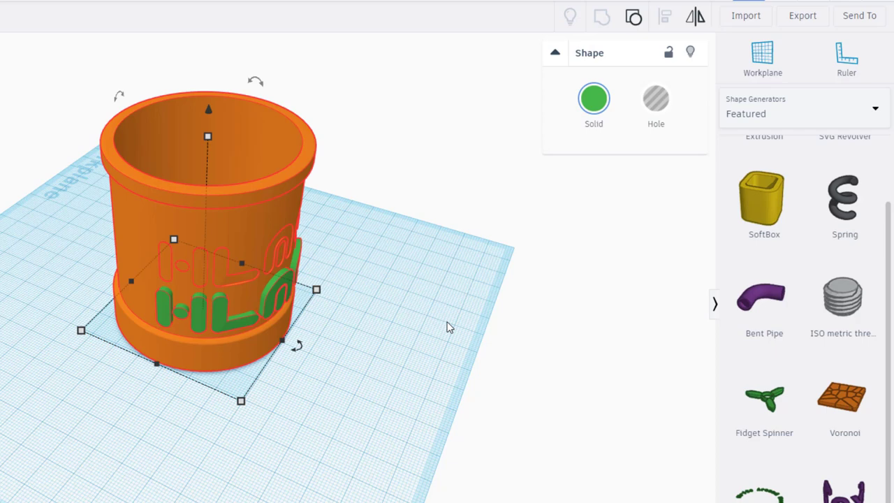
pyautogui.moveTo(459, 329); pyautogui.dragTo(587, 439, button='right')
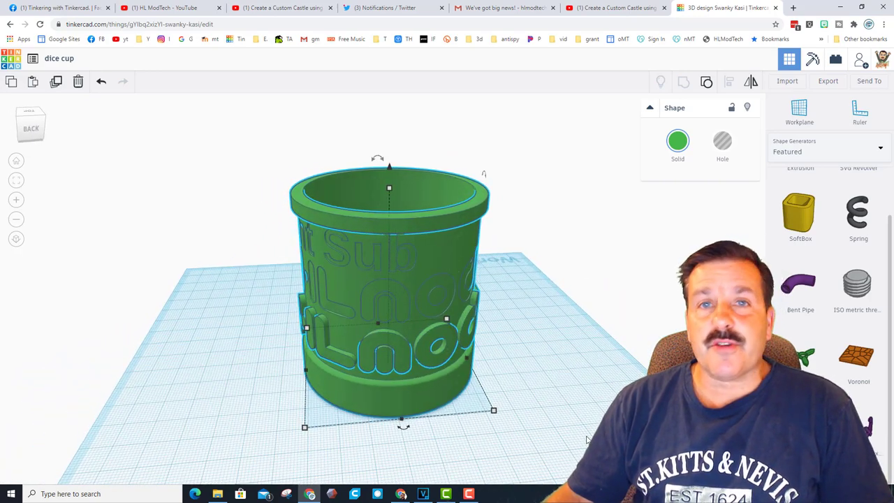
pyautogui.moveTo(583, 441); pyautogui.dragTo(573, 419, button='right')
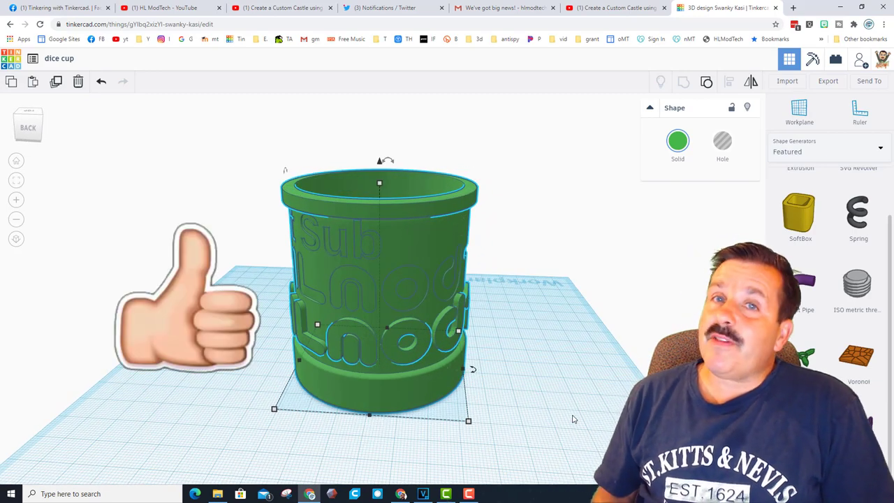